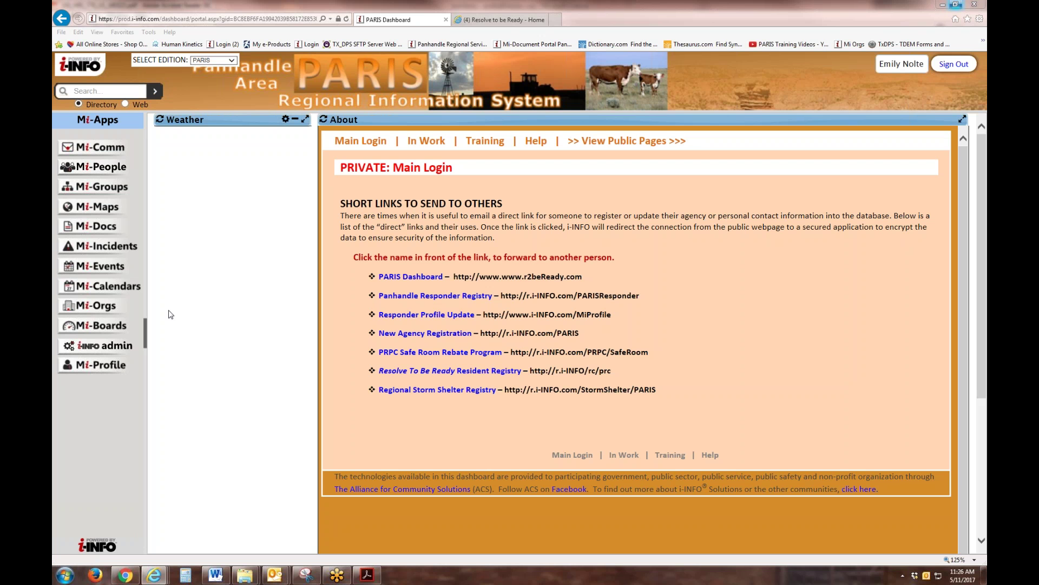
Step: Search Mi-Orgs for 'regional services' and bring up PRPC Regional Services' actions
left_click(93, 308)
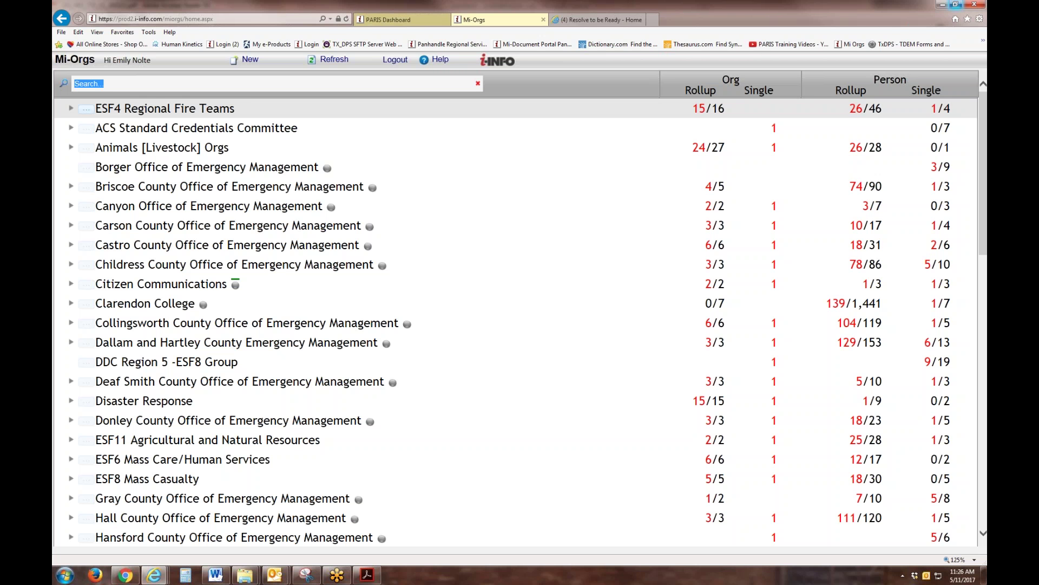
type("regional services")
key("Return")
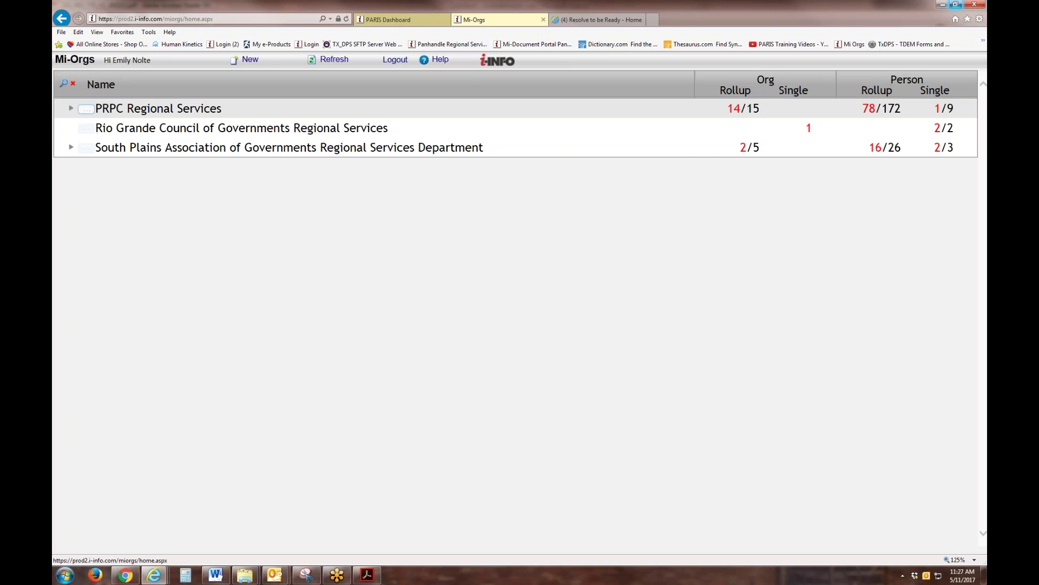
left_click(86, 109)
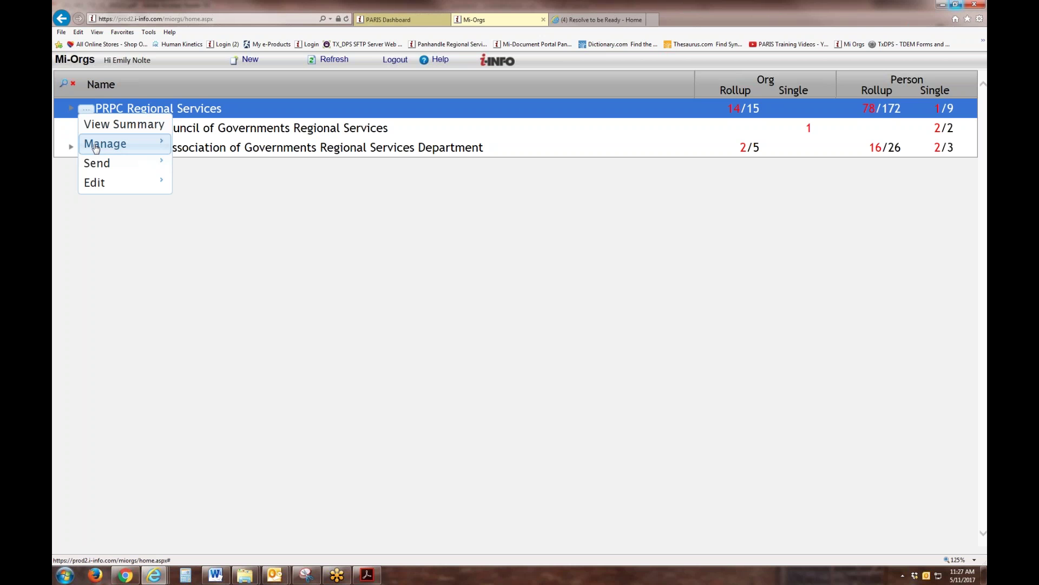
Step: Open Advanced Settings for PRPC Regional Services from its Edit menu
mouse_move(96, 148)
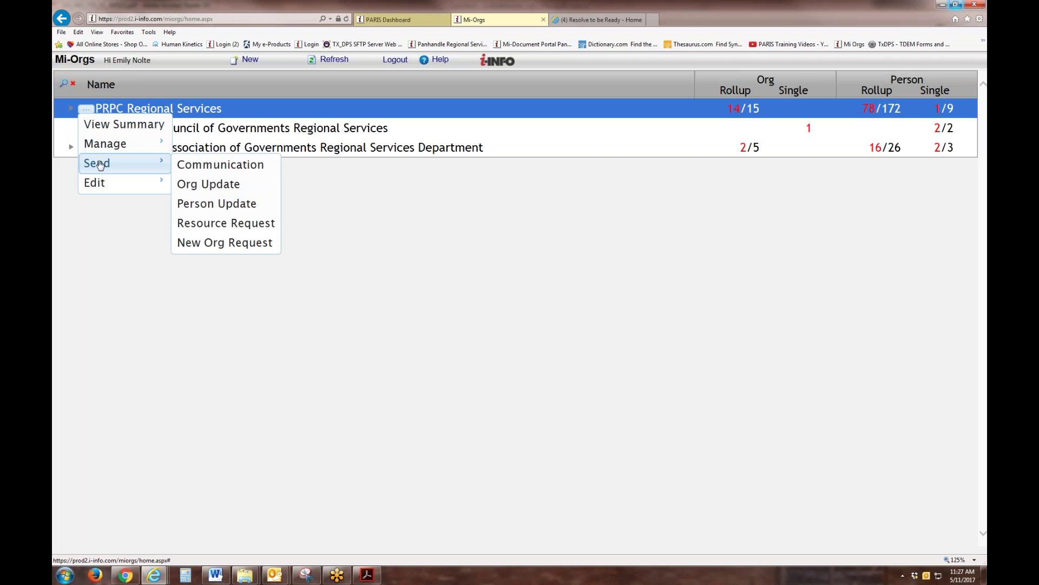
mouse_move(100, 187)
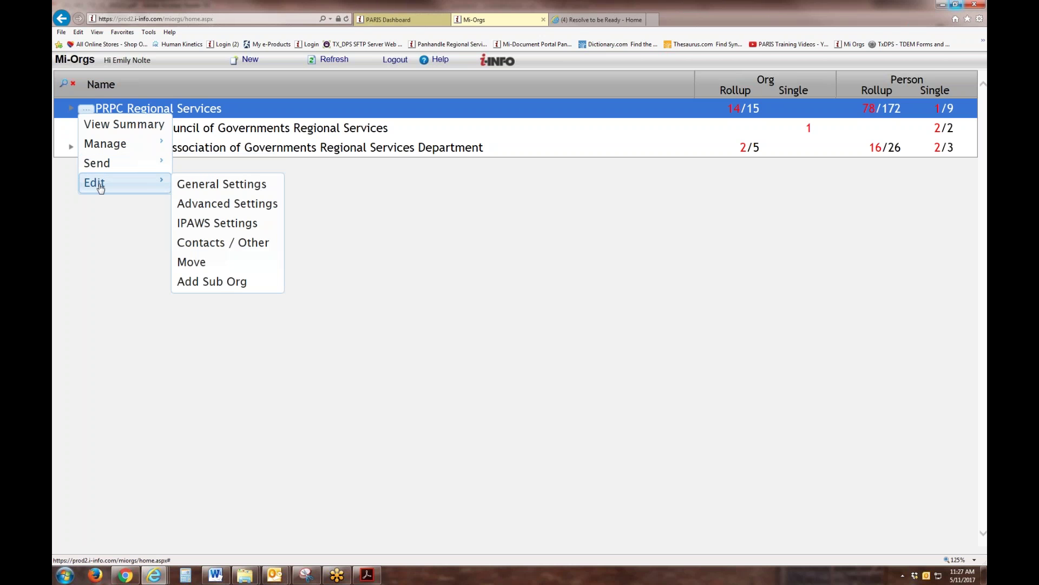
left_click(214, 211)
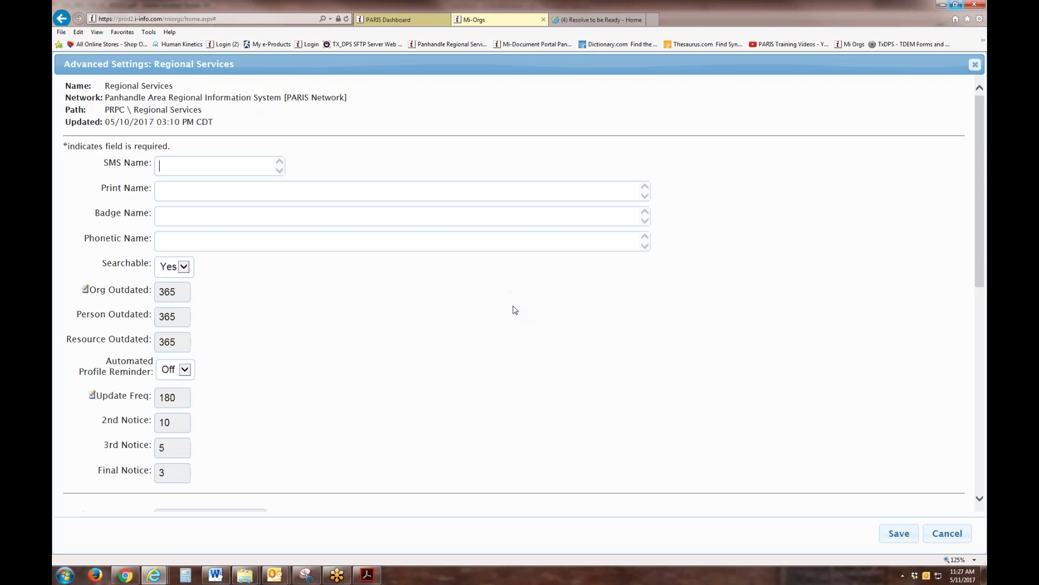
Step: Delete the org's existing Facebook account connection and confirm the removal
scroll(355, 316, "down", 5)
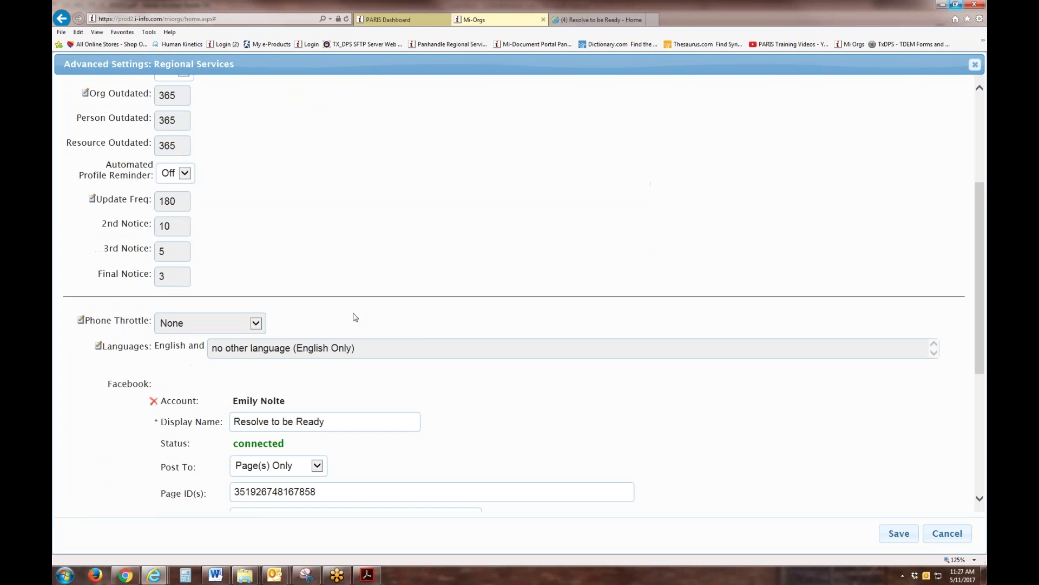
scroll(355, 309, "down", 1)
left_click(155, 206)
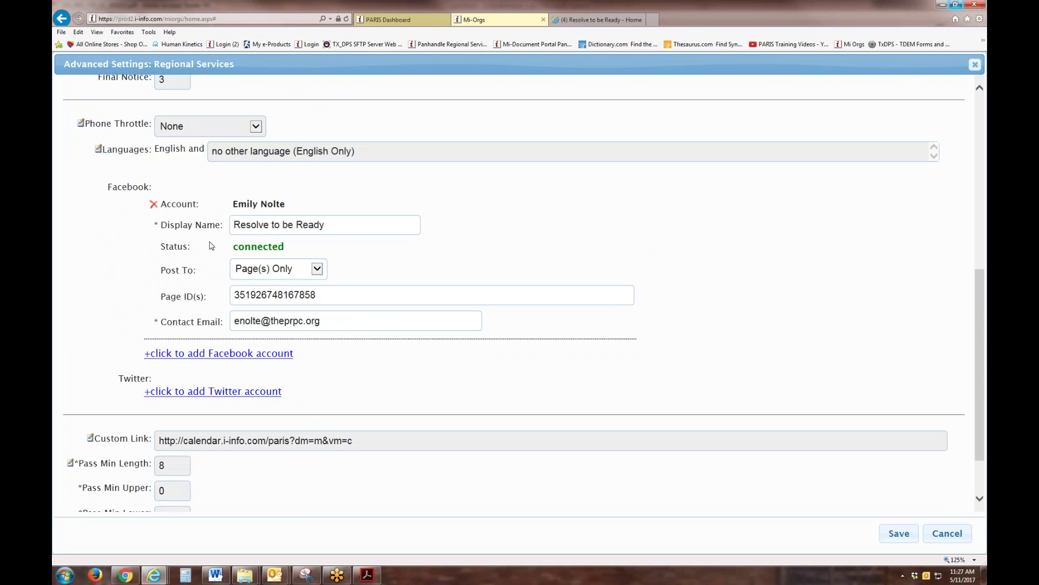
left_click(535, 323)
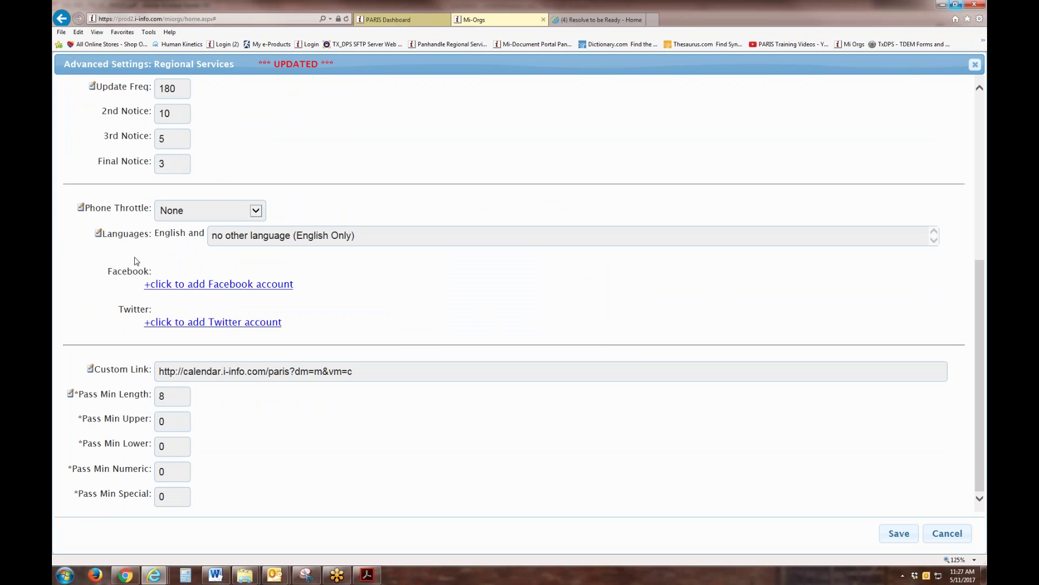
Step: Connect a Facebook account via Facebook login, then start adding another Facebook account
left_click(220, 285)
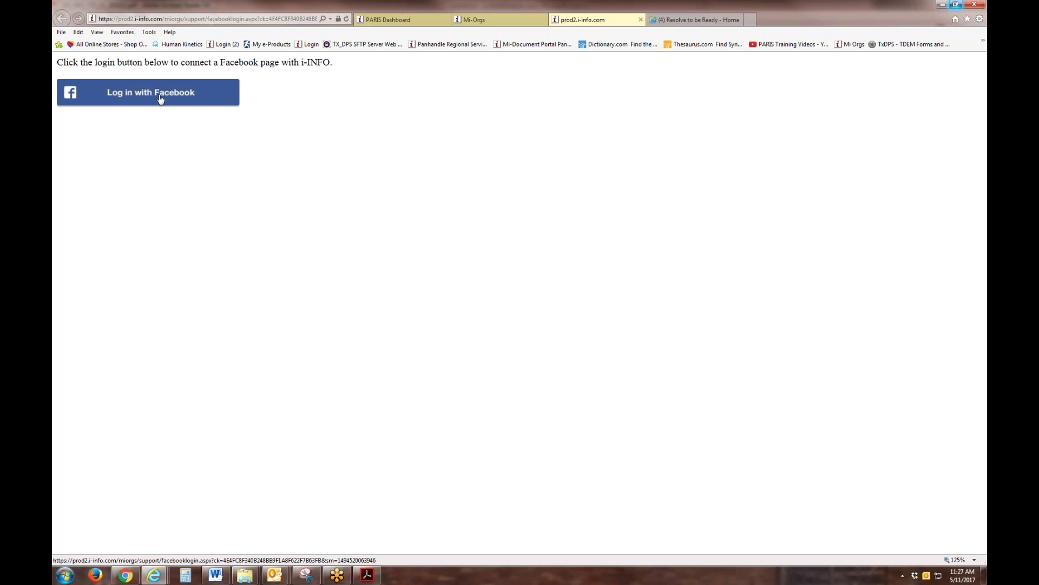
left_click(160, 97)
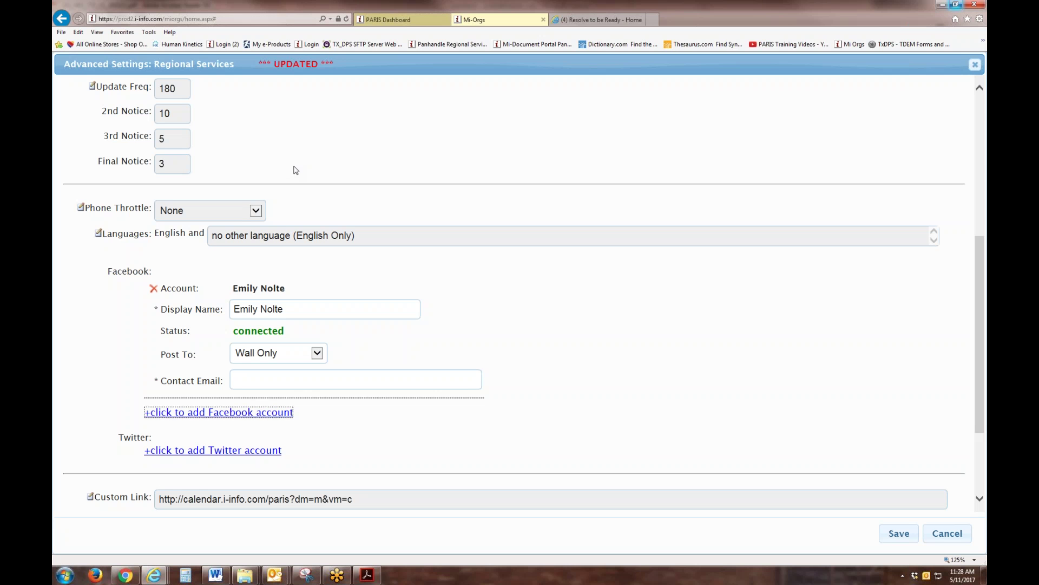
scroll(564, 353, "down", 3)
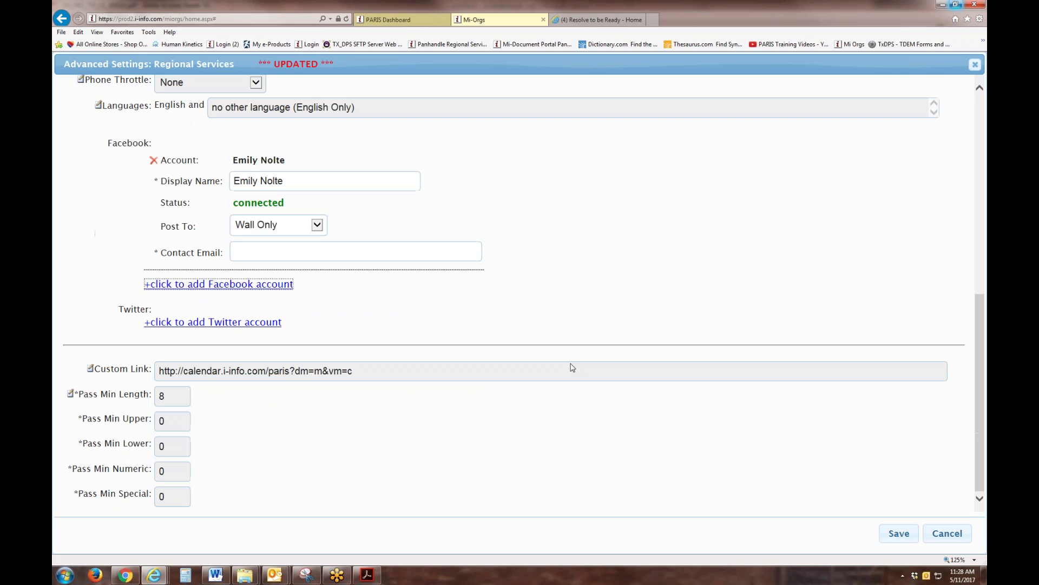
scroll(569, 352, "up", 7)
scroll(246, 405, "down", 1)
scroll(247, 405, "down", 5)
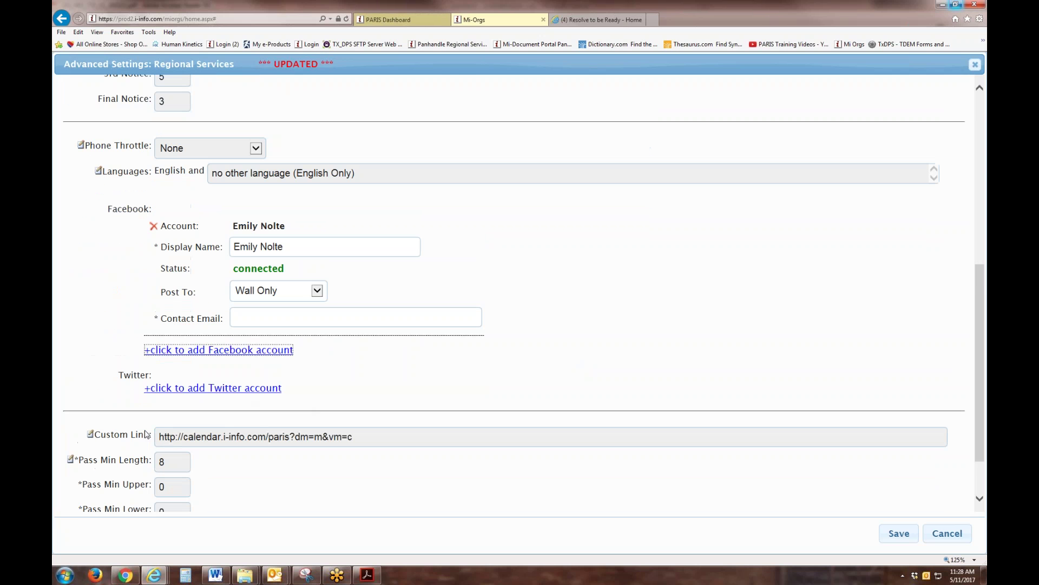
left_click(186, 352)
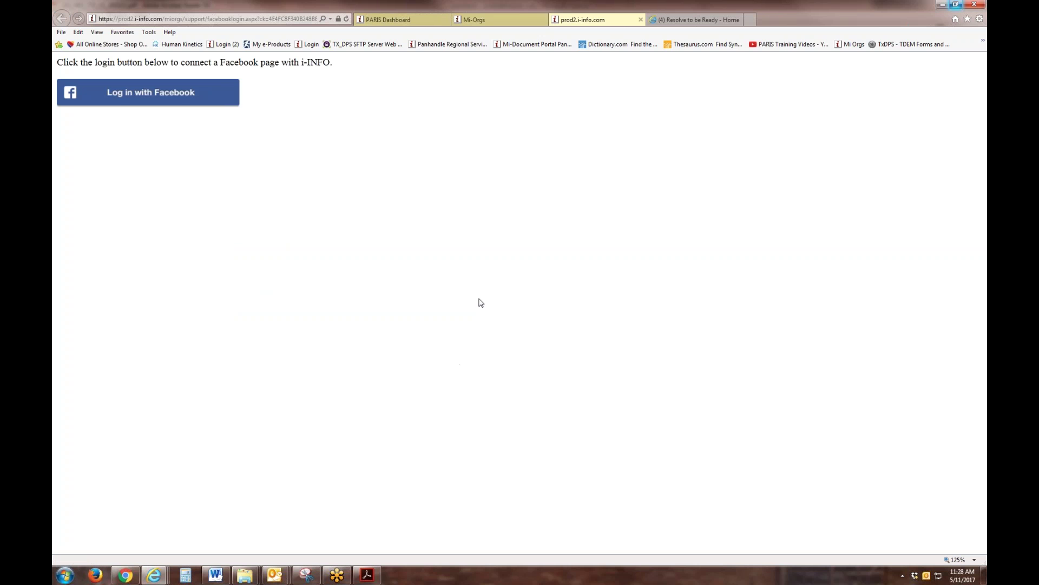
Step: Log in with Facebook to finish the second connection and close the Resolve to be Ready tab
left_click(128, 91)
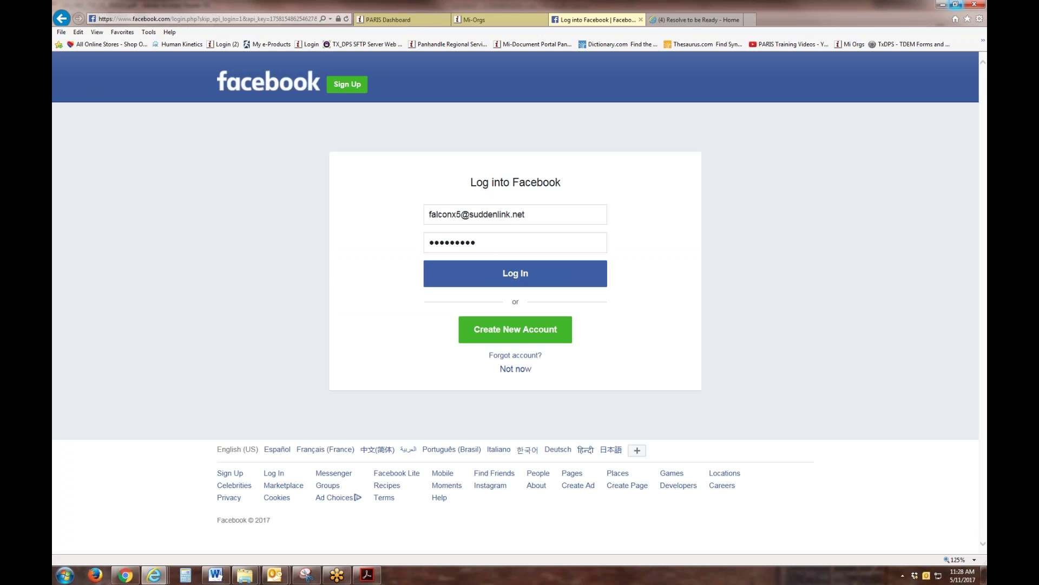
left_click(494, 274)
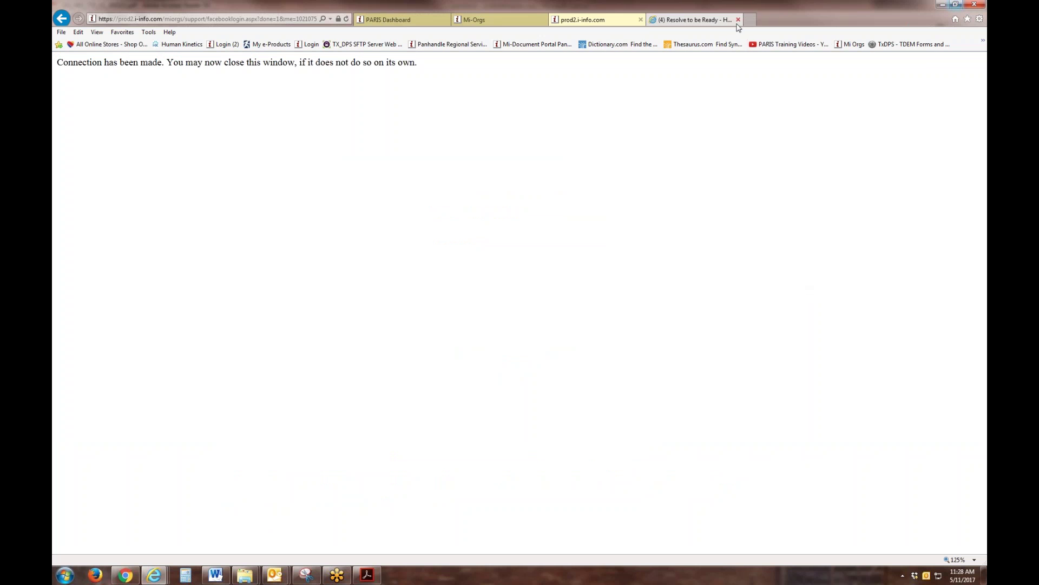
left_click(739, 19)
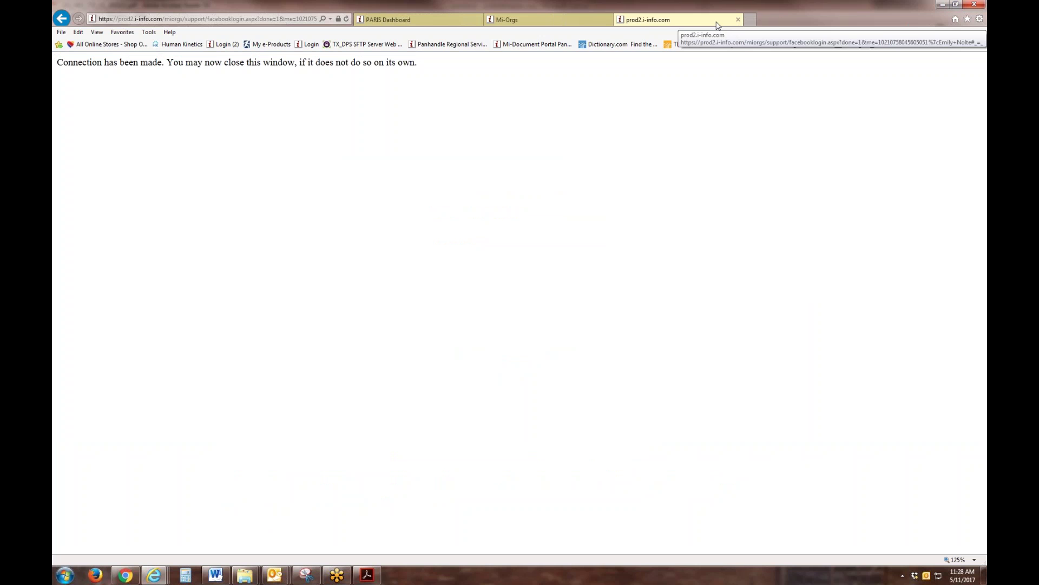
Step: Close the connection tab and delete the duplicate second Facebook connection
left_click(738, 20)
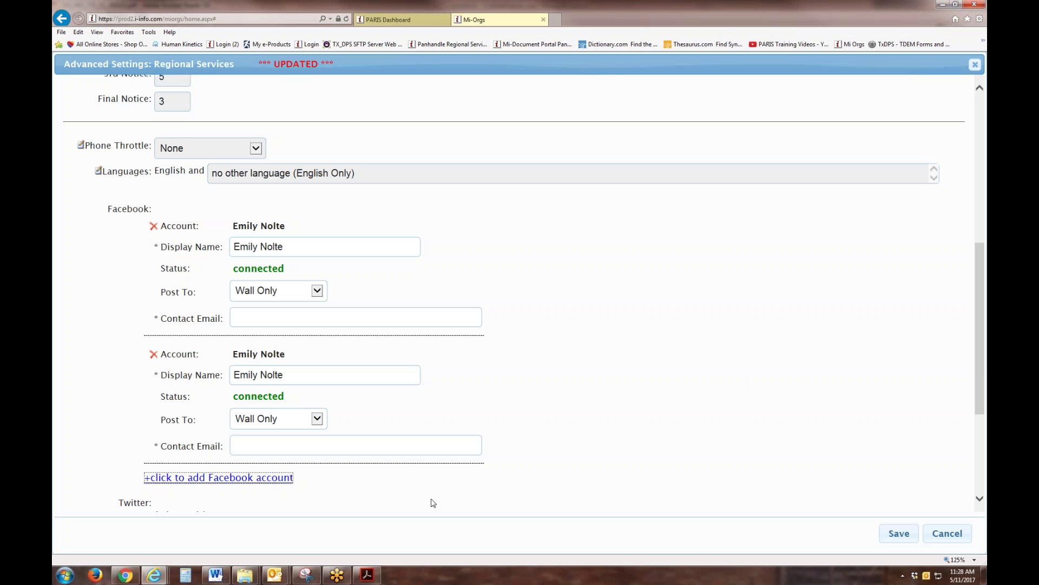
left_click(154, 354)
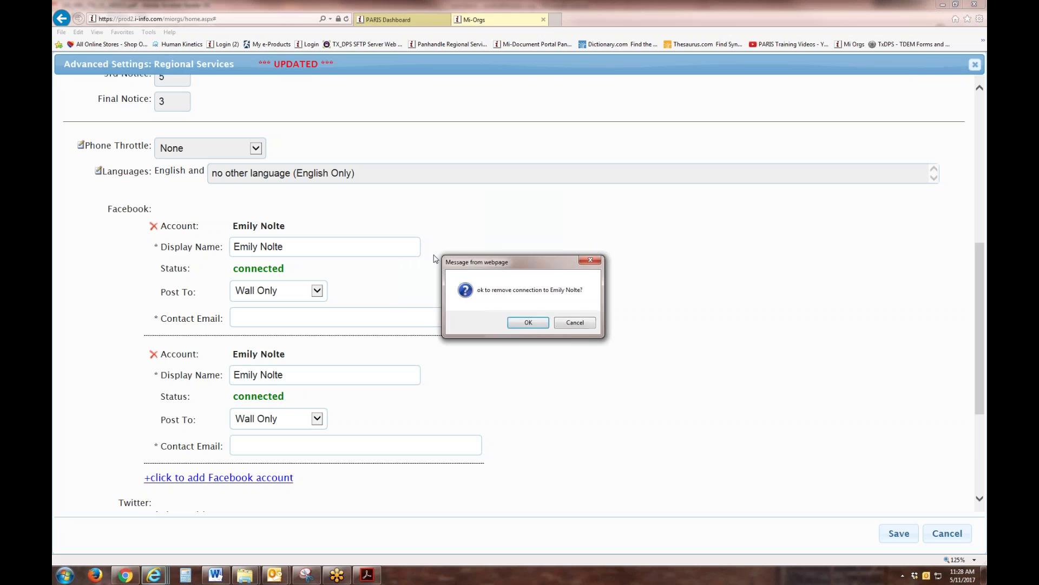
left_click(528, 322)
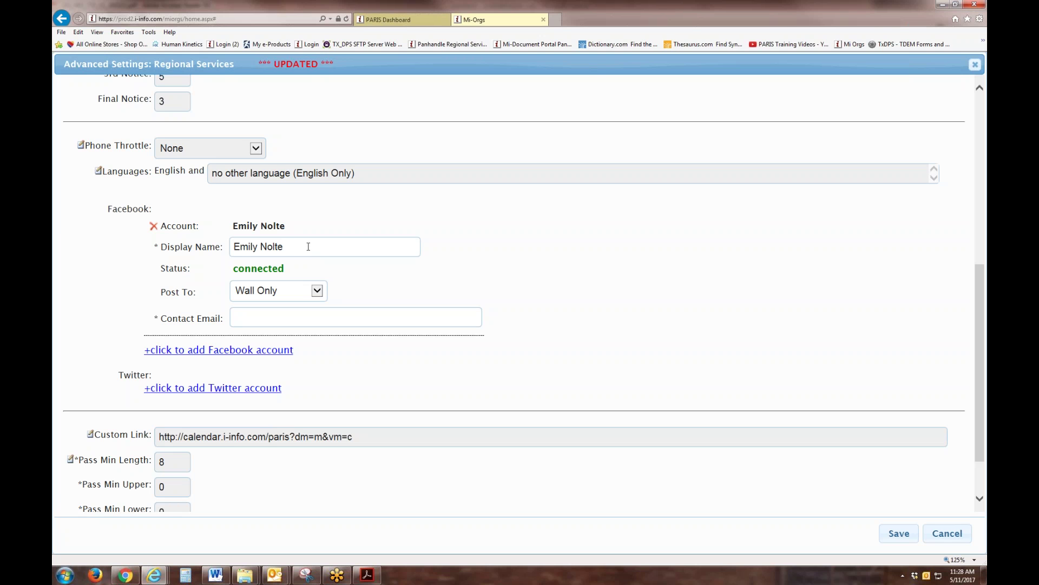
Step: Change the Facebook display name to 'Resolve to be Ready' and post to Page(s) Only
left_click_drag(304, 247, 229, 247)
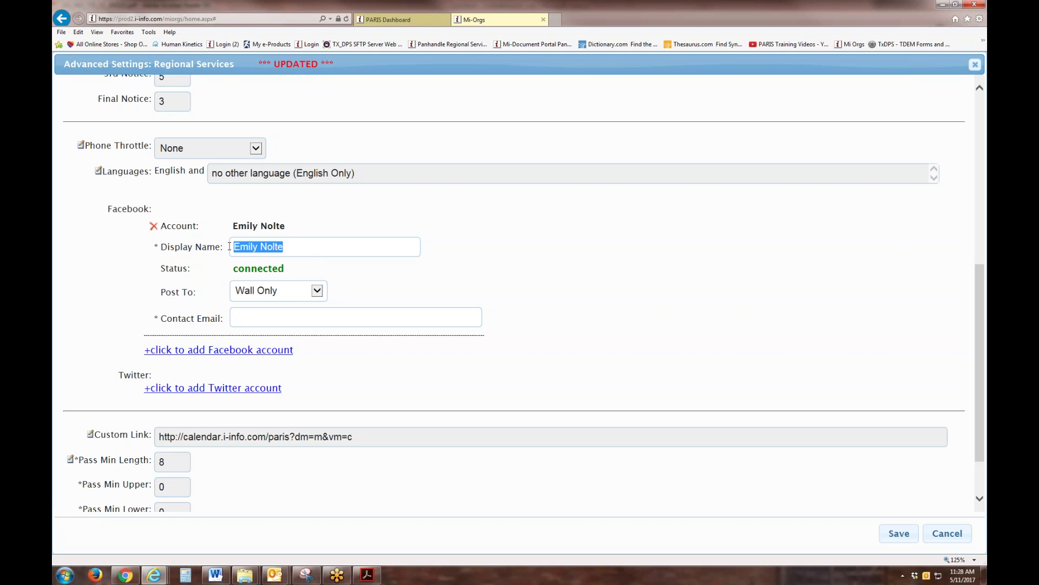
type("Reso")
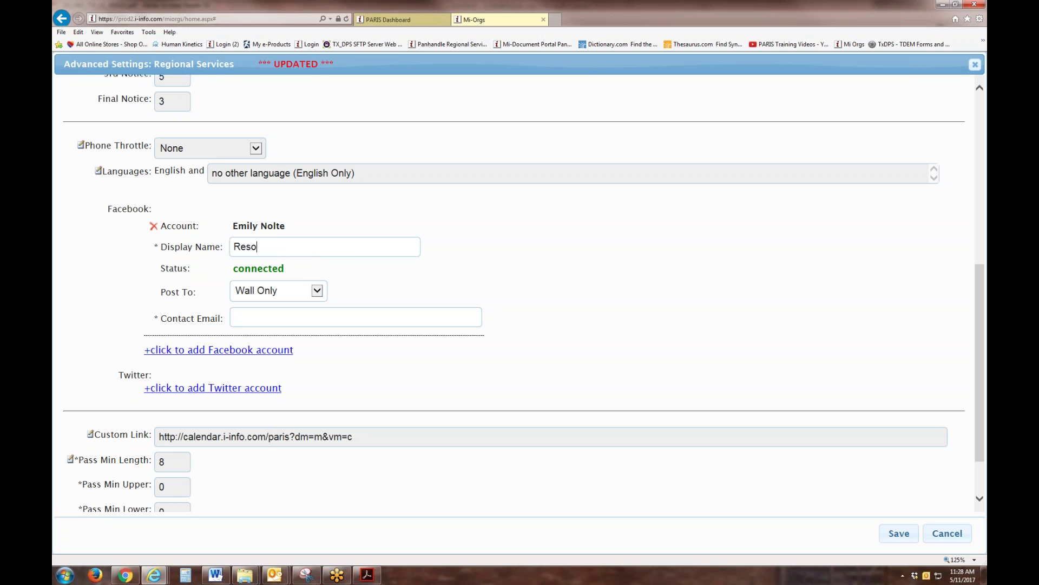
type("lve to be Ready")
left_click(316, 295)
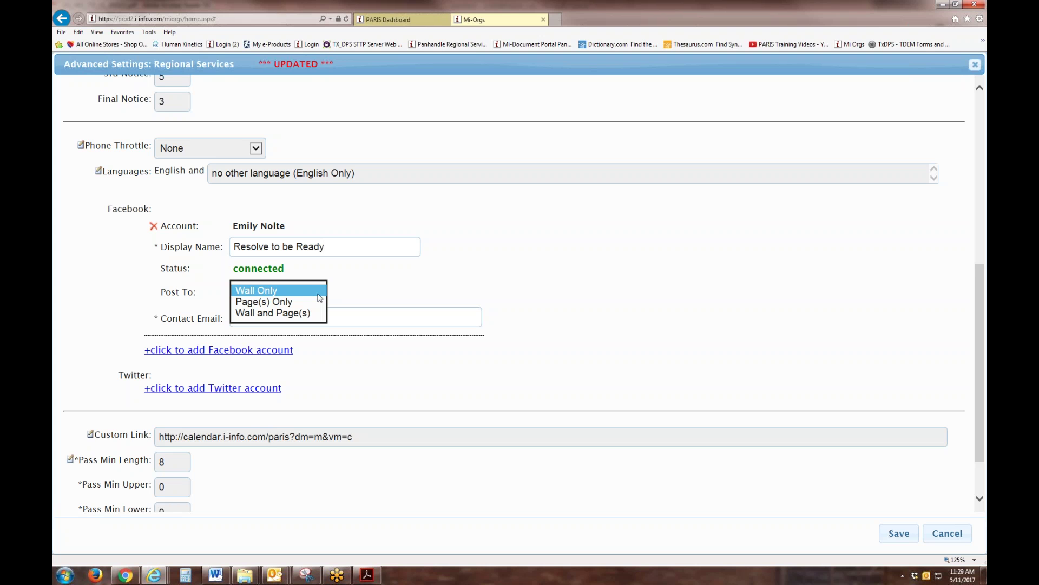
left_click(289, 302)
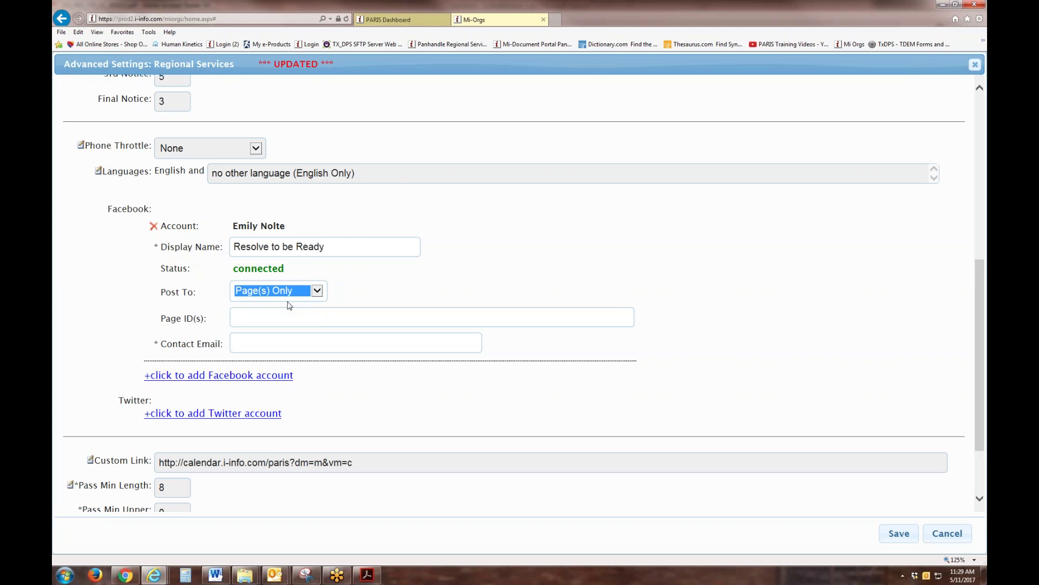
Step: Open Facebook in a new tab and log in with the account password
left_click(556, 20)
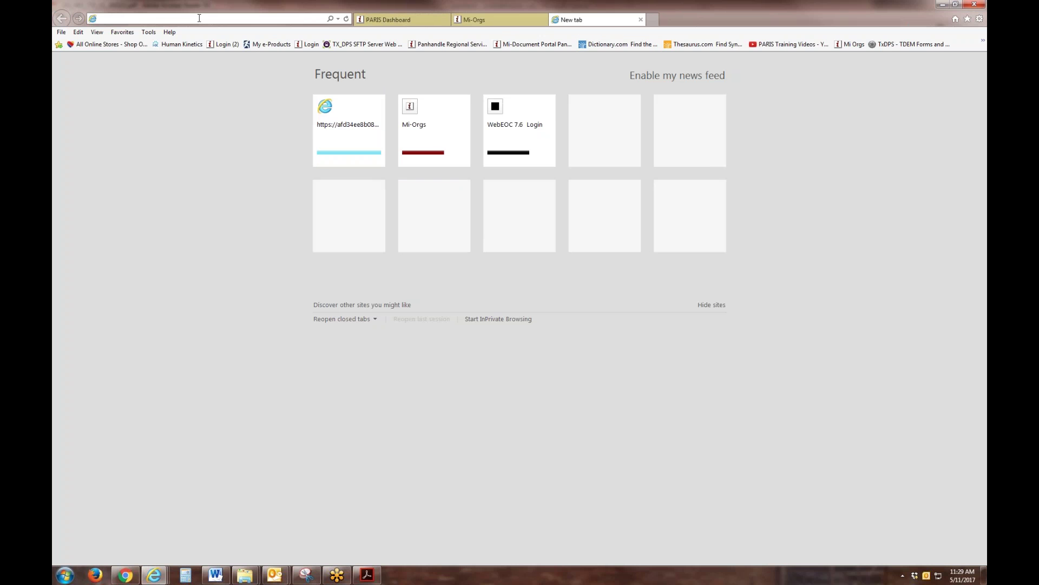
type("facebook.com/")
key("Return")
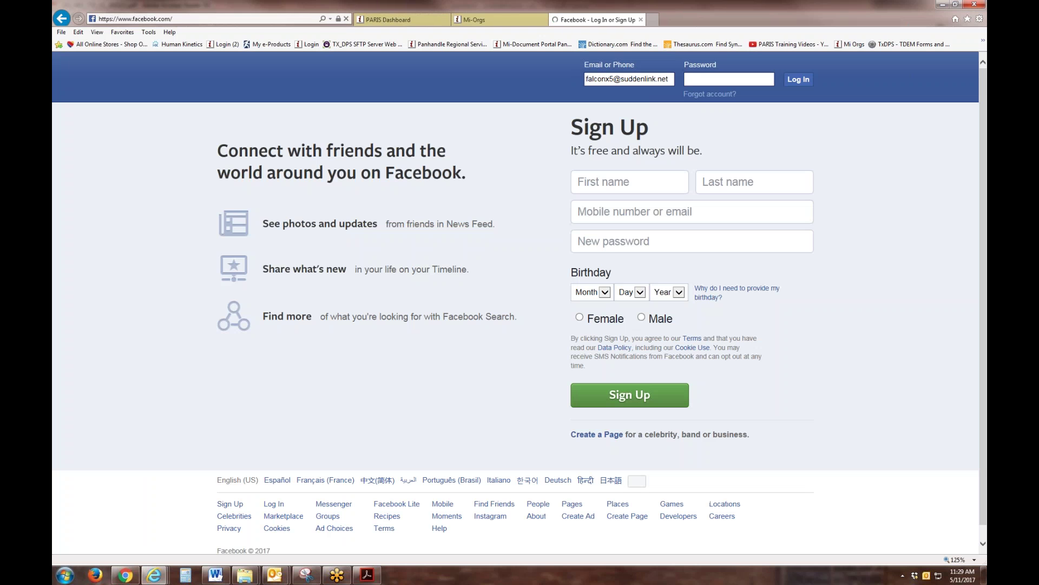
left_click(724, 80)
type("•")
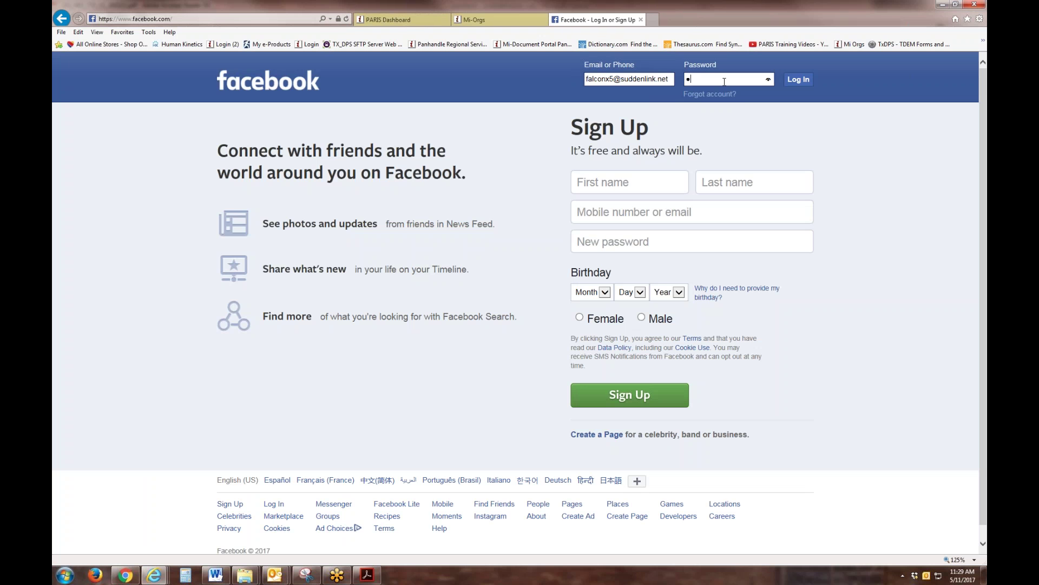
type("••••••••")
key("Return")
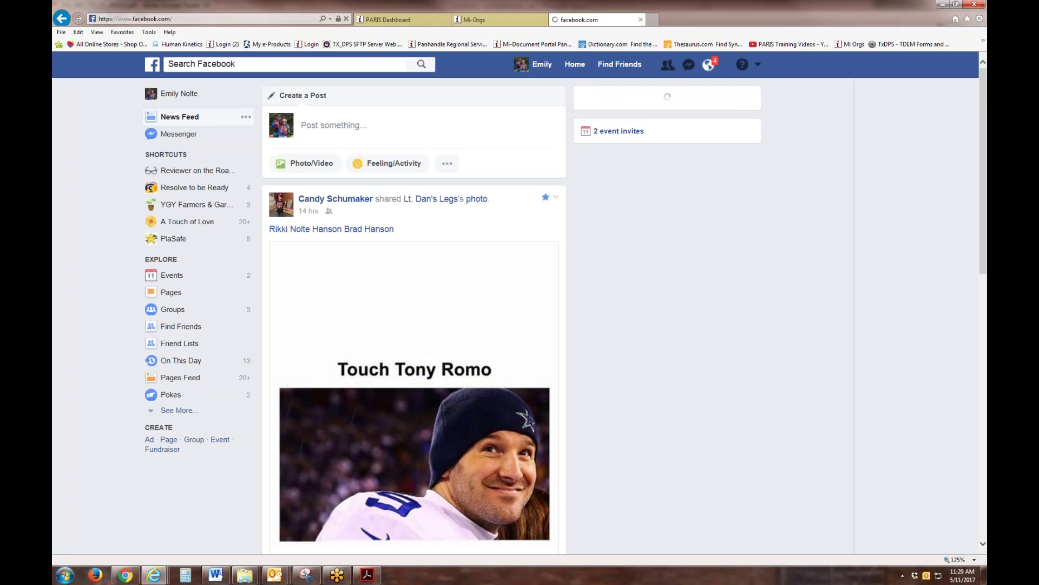
Step: Copy the Page ID from the Resolve to be Ready page's About section and return to Mi-Orgs
left_click(193, 189)
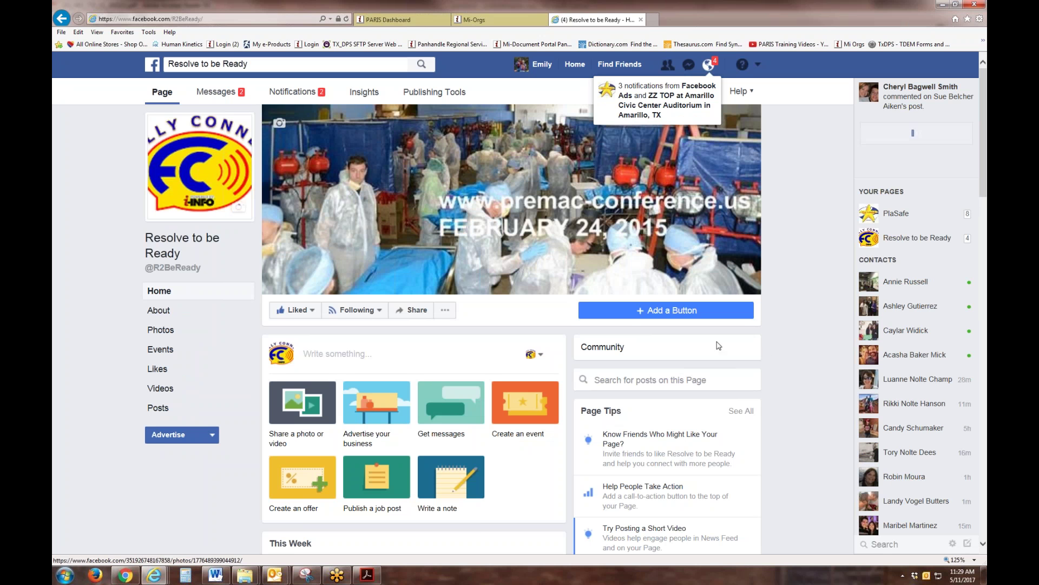
left_click(158, 313)
scroll(236, 372, "down", 5)
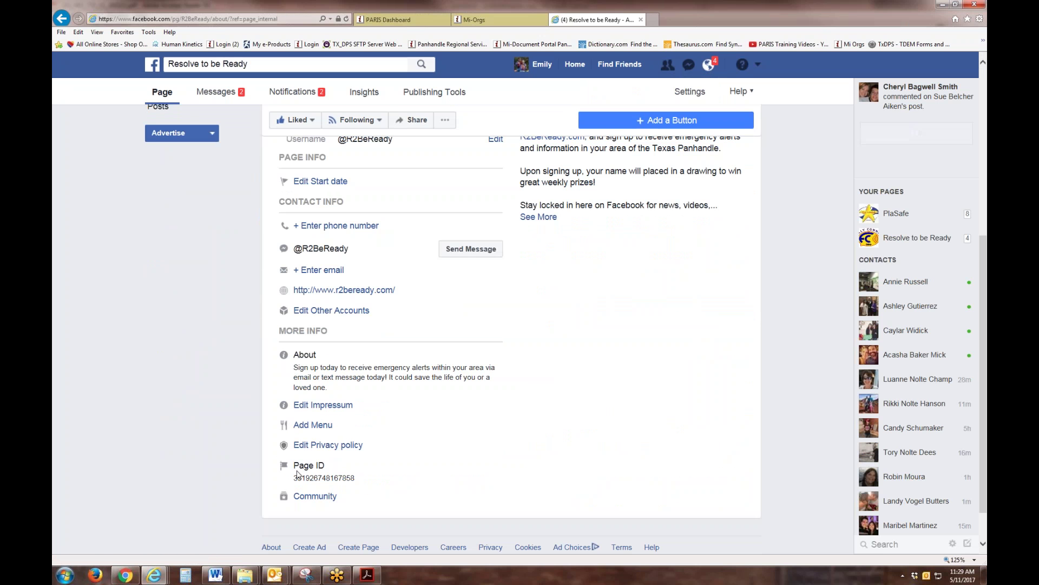
left_click_drag(292, 482, 352, 481)
right_click(352, 482)
left_click(365, 311)
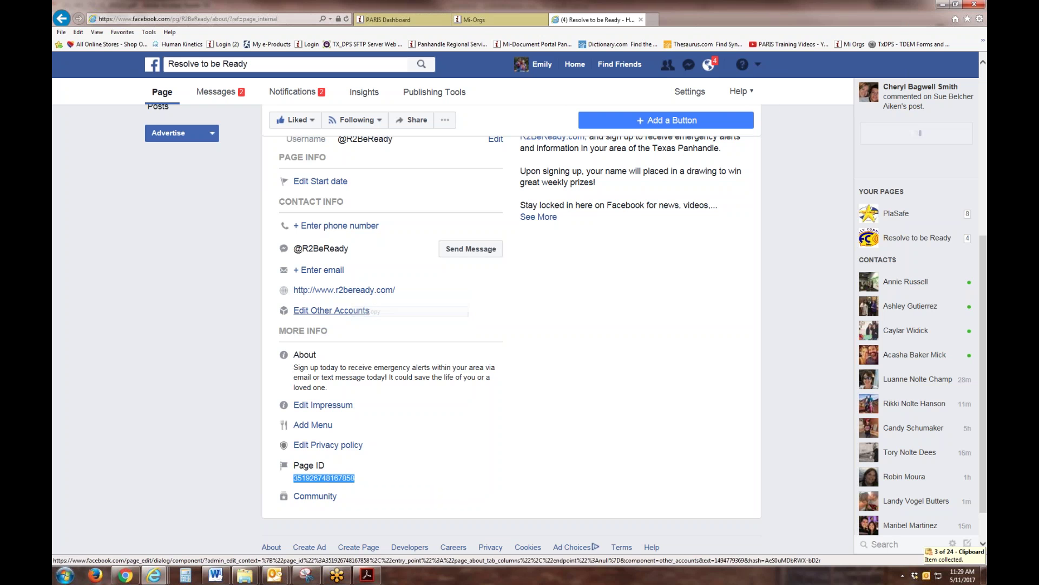
left_click(479, 20)
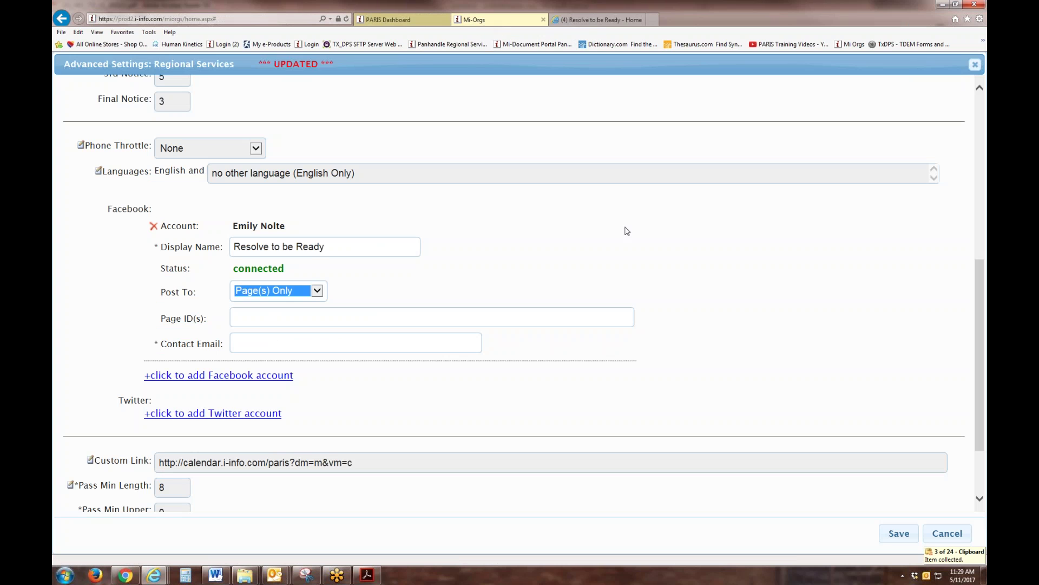
Step: Paste the copied Page ID into Page ID(s) and enter the contact's e-mail address
left_click(245, 314)
right_click(245, 314)
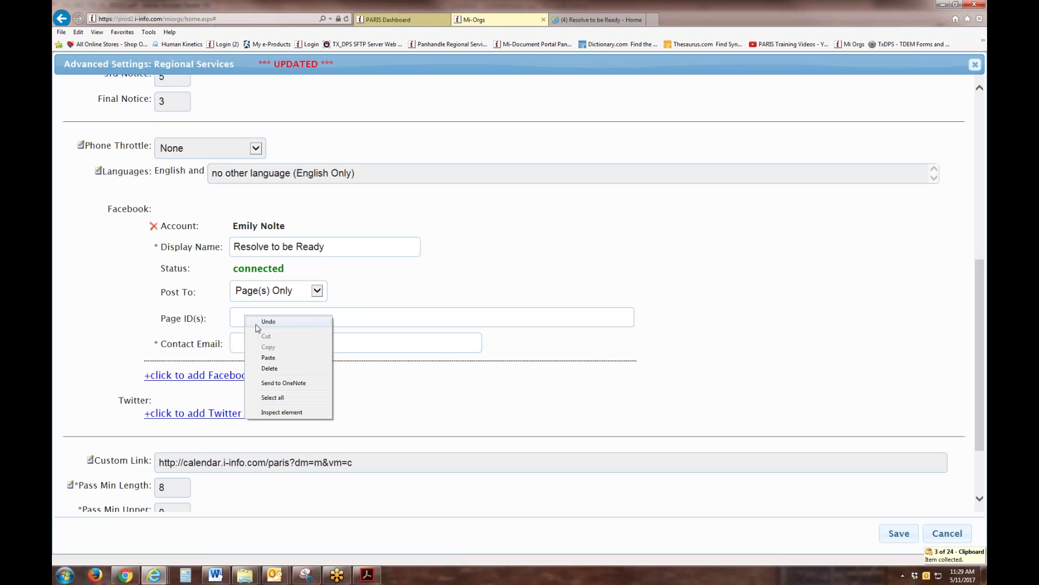
left_click(268, 358)
left_click(265, 343)
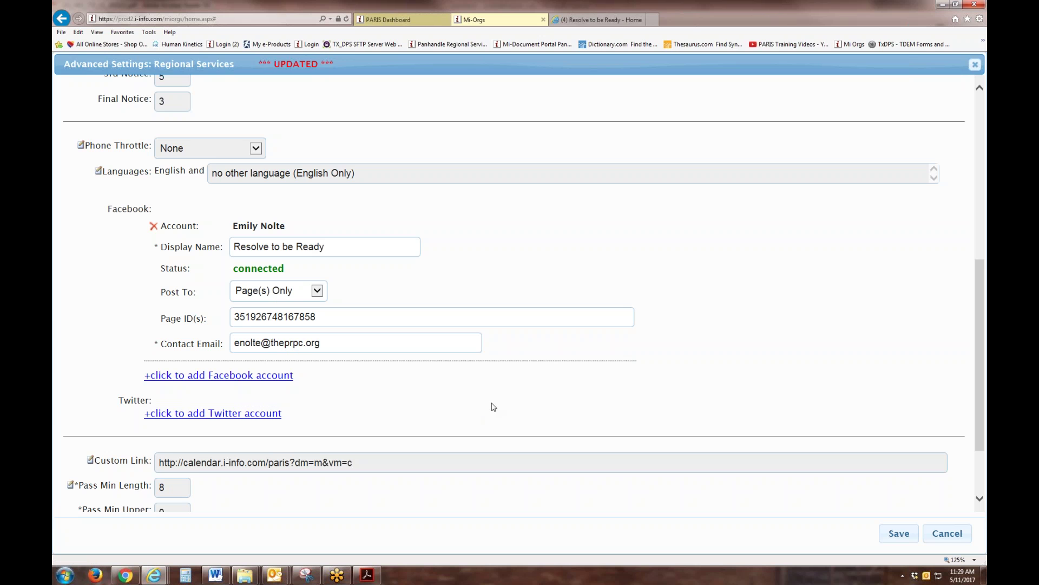
scroll(491, 407, "down", 2)
Step: Add a Twitter account by signing in with its password and authorizing i-INFO.com
left_click(214, 347)
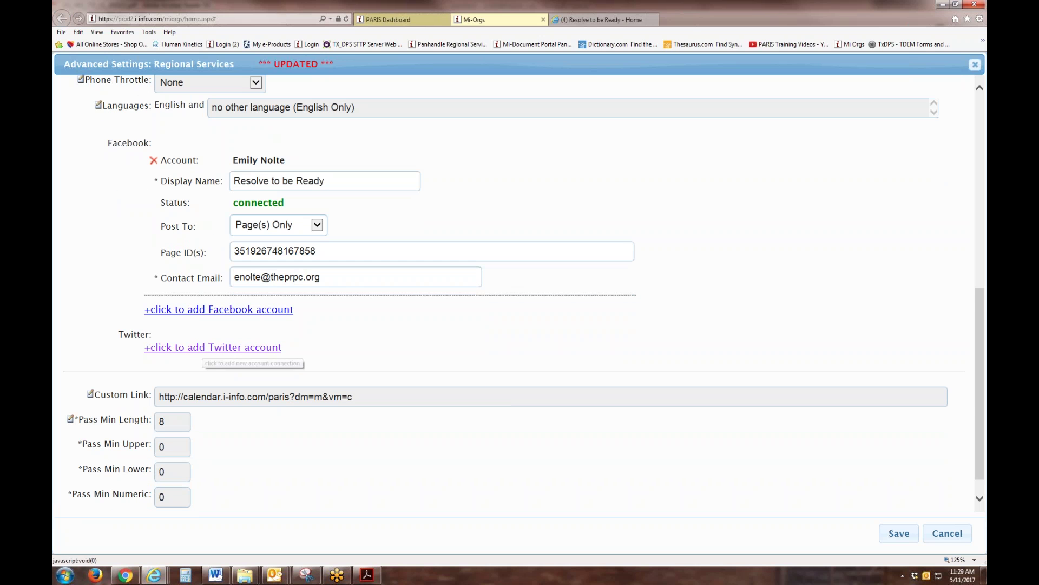
left_click(188, 108)
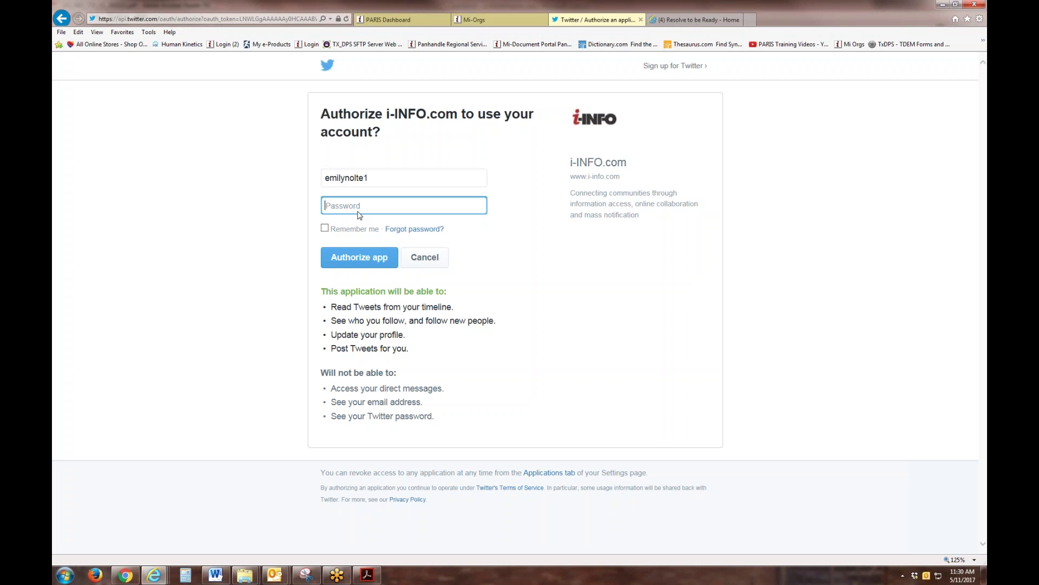
type("••••••••")
left_click(371, 261)
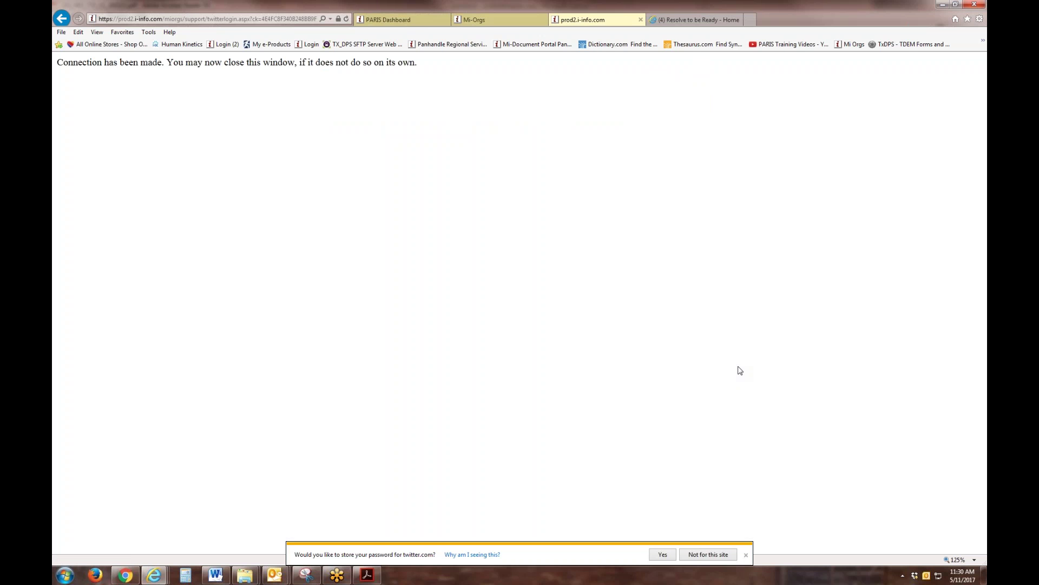
Step: Enter the Twitter contact e-mail address and save the Regional Services settings
left_click(503, 24)
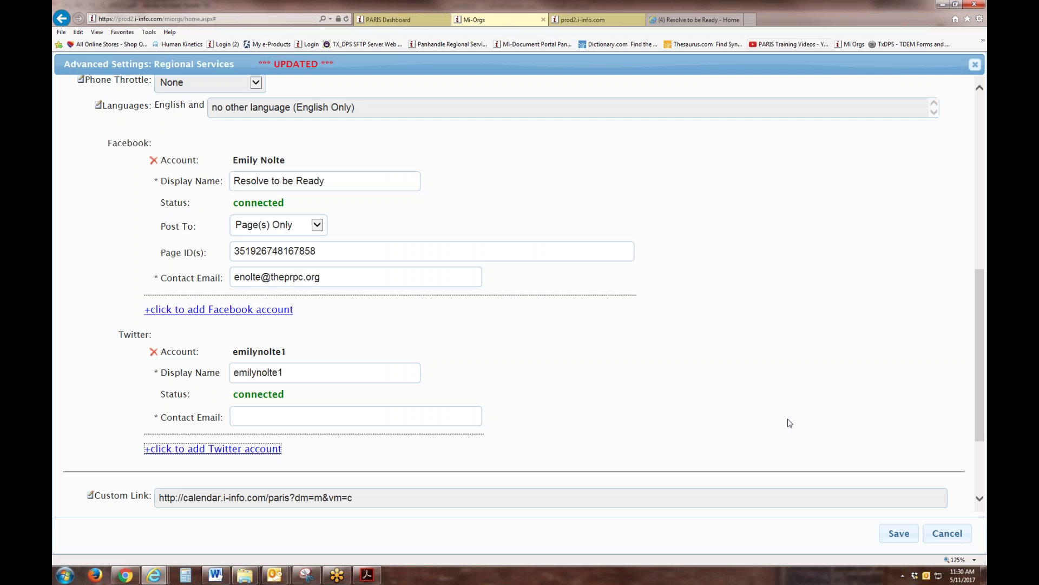
left_click(269, 418)
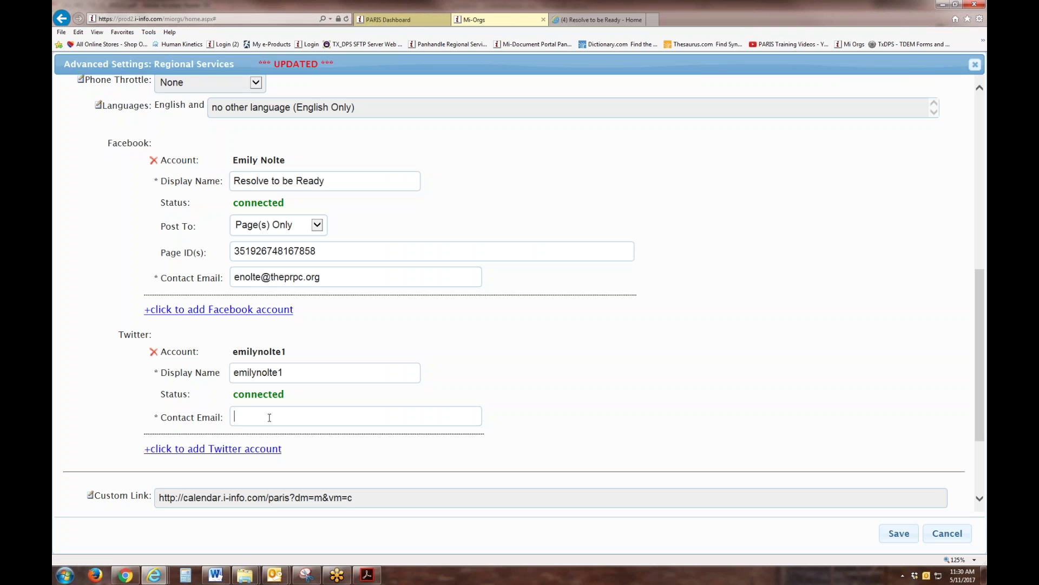
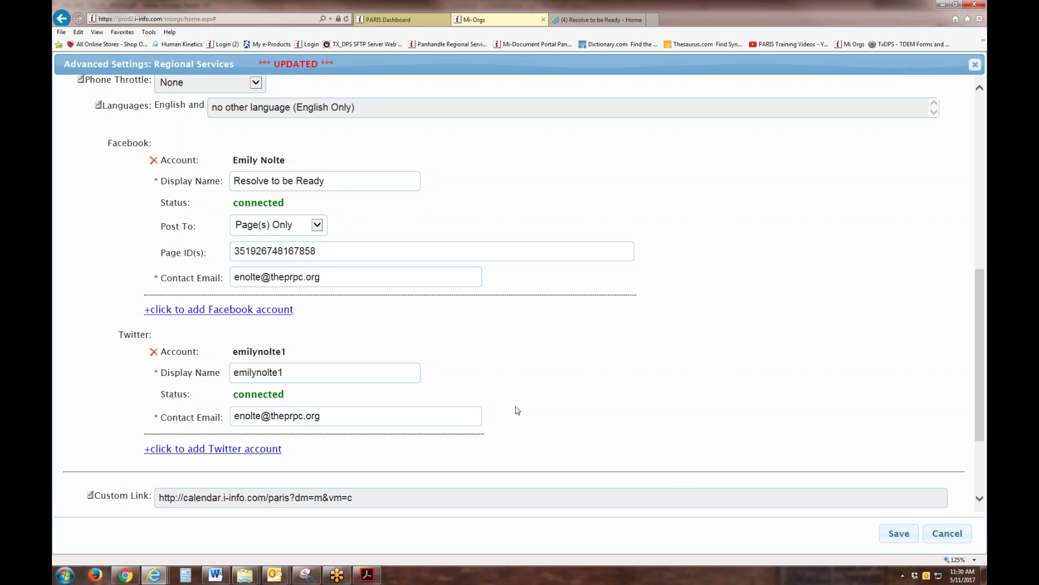
left_click(901, 534)
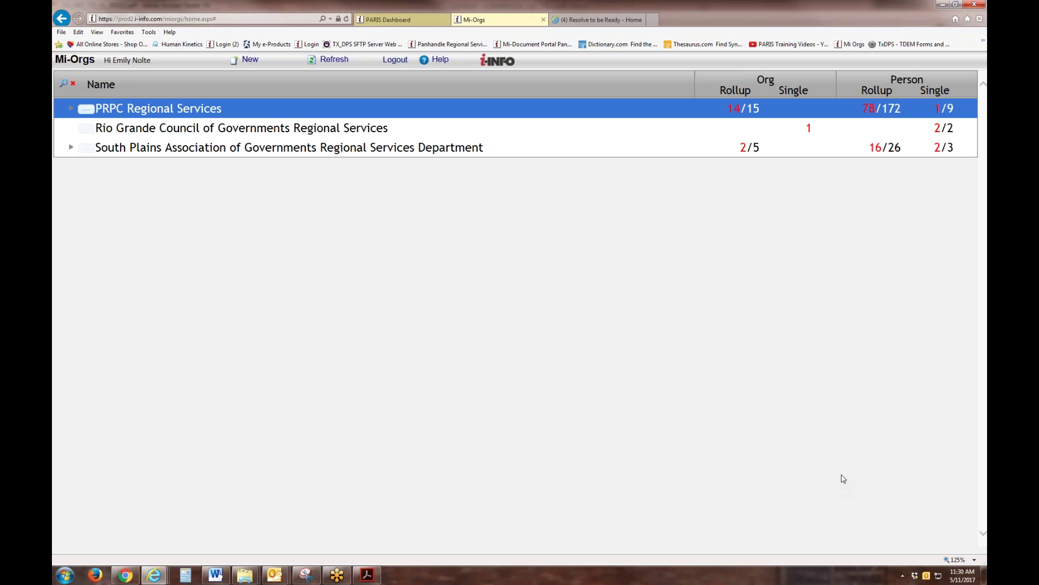
Step: Start a blank new e-mail communication for PRPC Regional Services via Send > Communication and New > Email
left_click(86, 109)
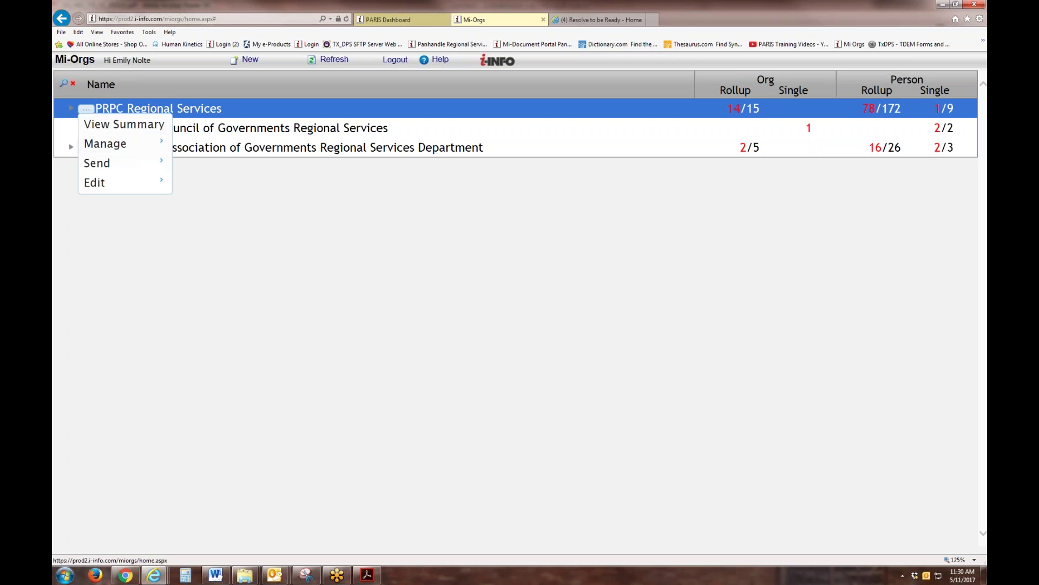
mouse_move(88, 146)
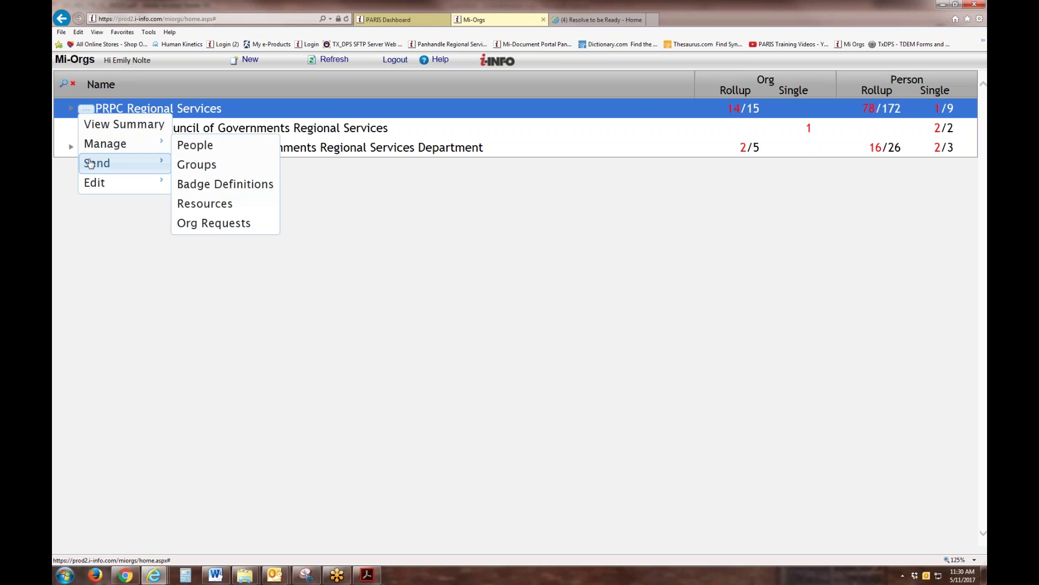
mouse_move(91, 163)
left_click(231, 168)
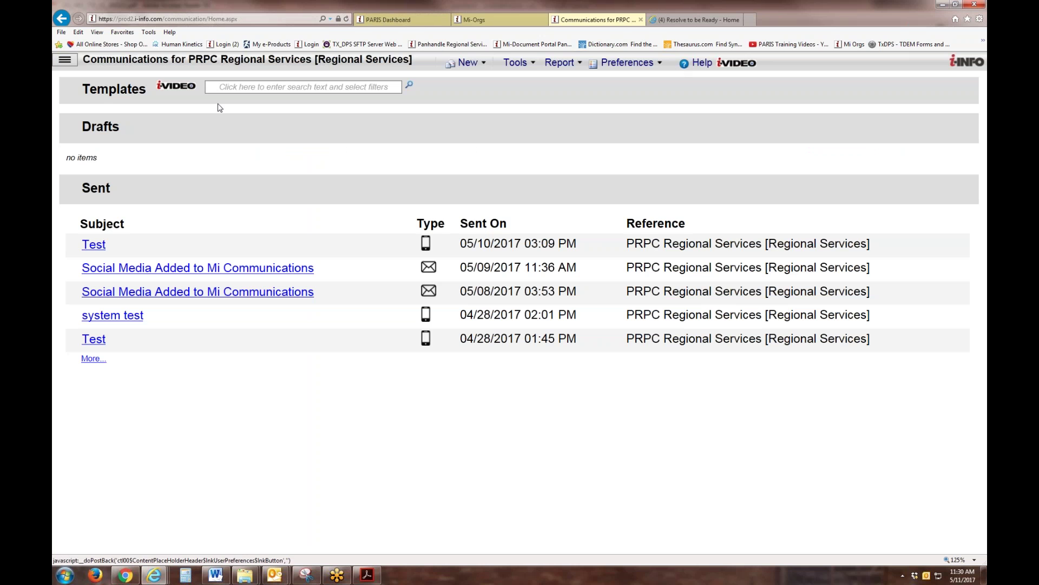
left_click(467, 63)
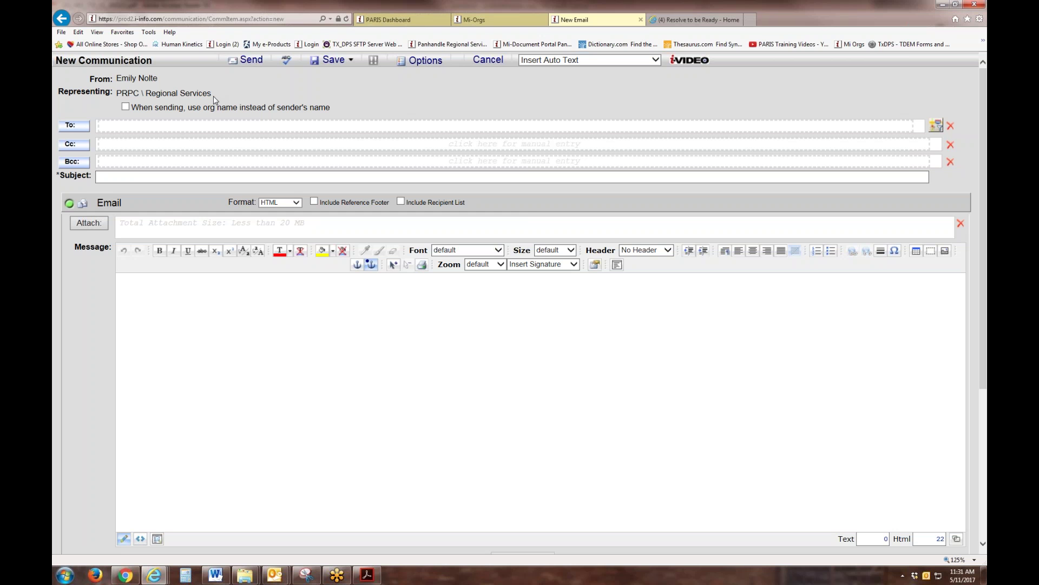
Step: Address the message to the Disaster Volunteer Opportunity and Emergency Preparedness Notification mass notice groups
left_click(81, 130)
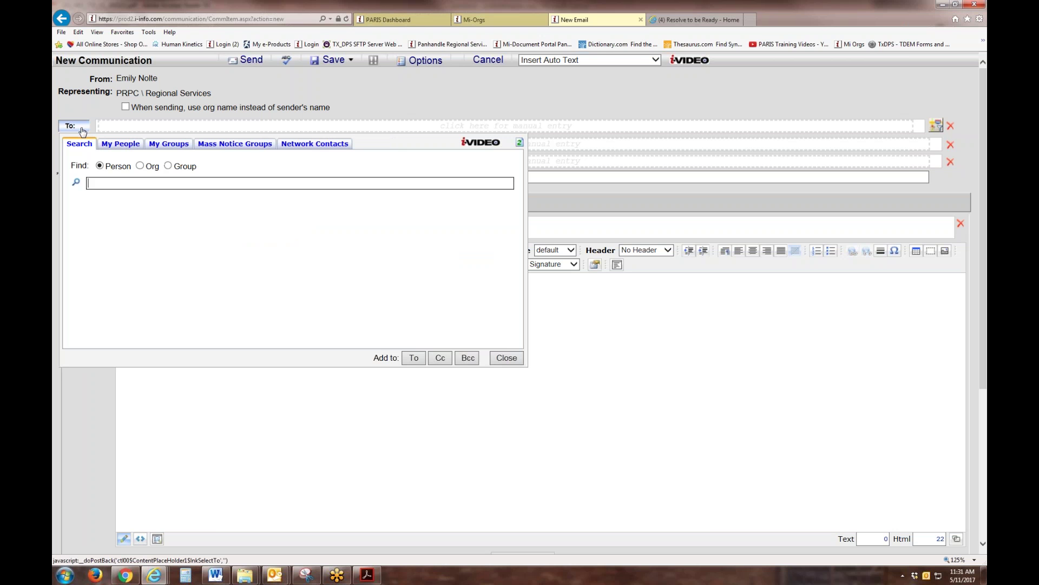
left_click(232, 144)
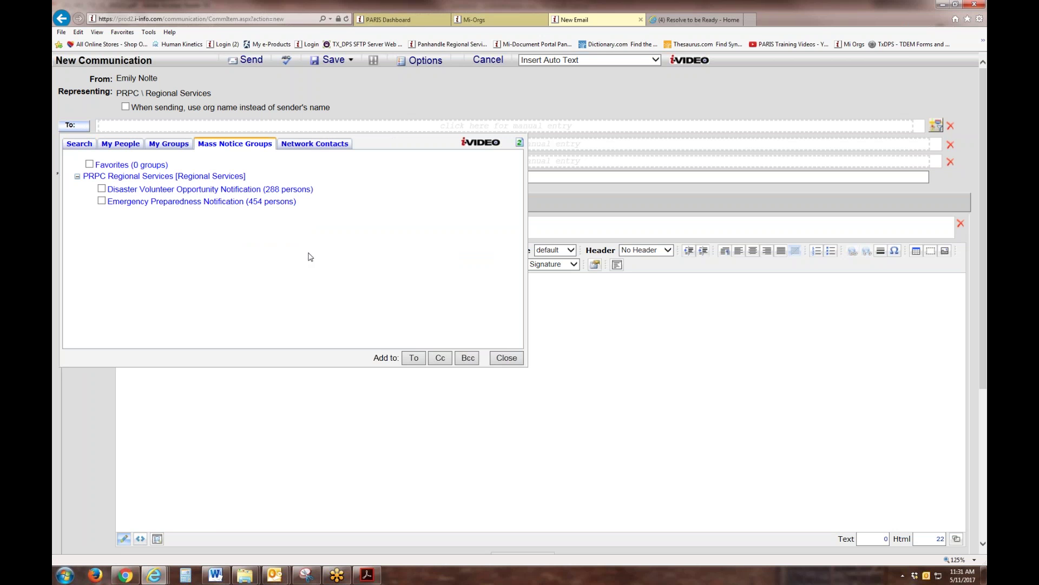
left_click(101, 188)
left_click(101, 201)
left_click(413, 357)
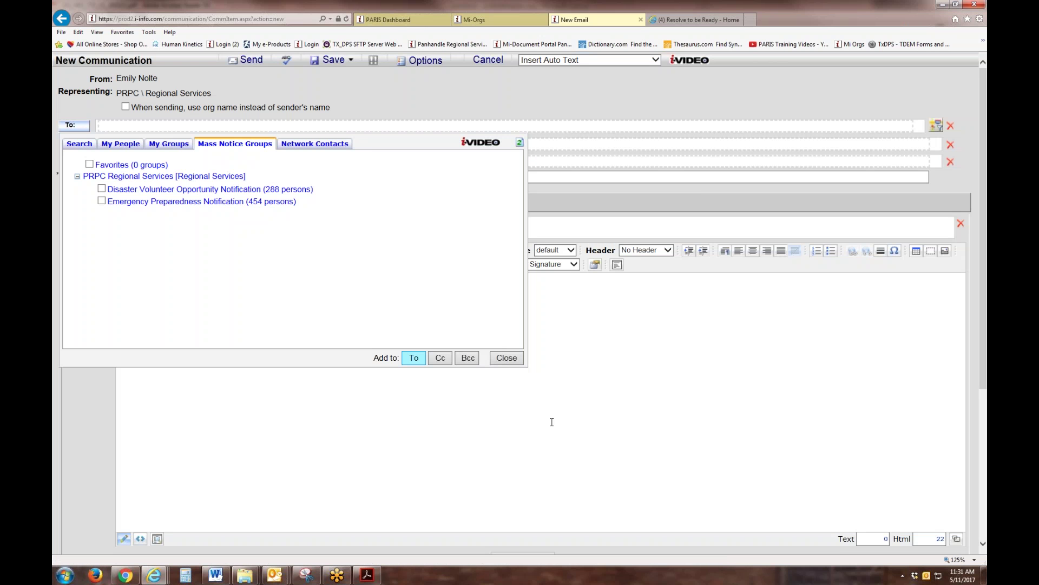
left_click(507, 357)
Step: Give the message the subject 'Test' and the body 'test'
left_click(114, 187)
type("TEst")
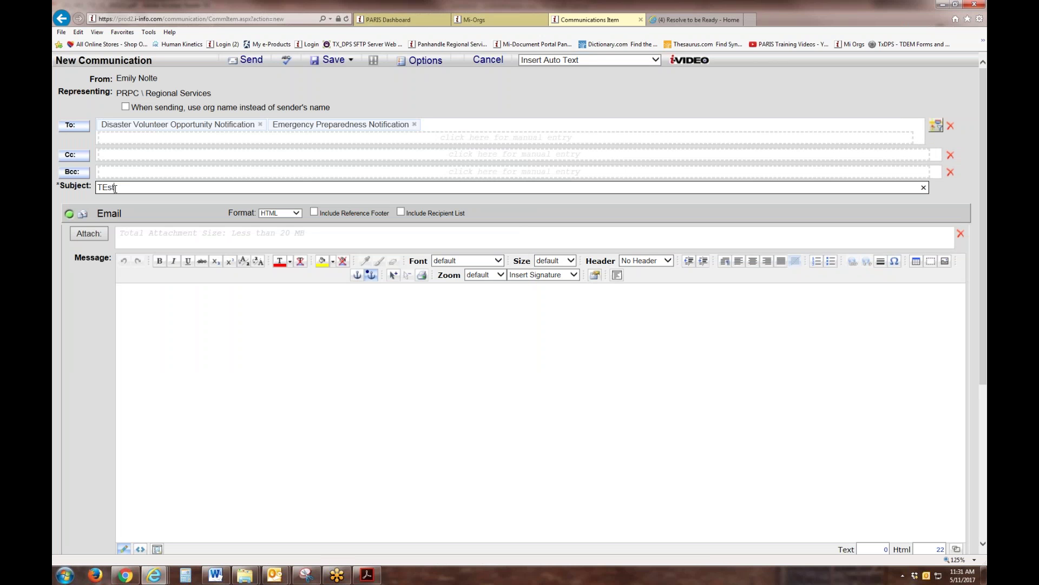
key("BackSpace")
key("BackSpace")
key("BackSpace")
type("est")
left_click(131, 298)
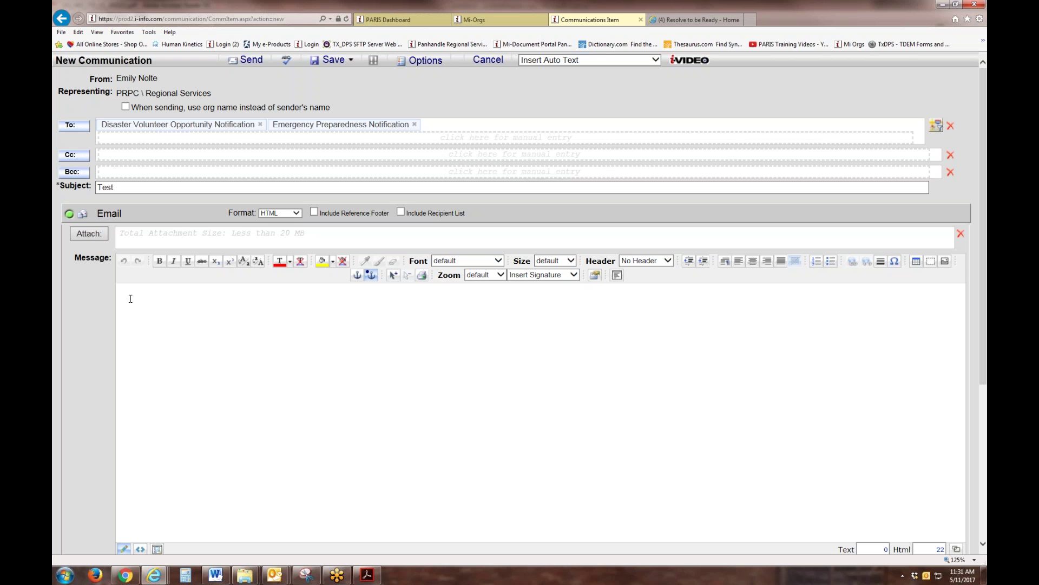
type("test")
Step: Expand Voice Broadcast and enter 'test' as the voice message
scroll(163, 357, "down", 5)
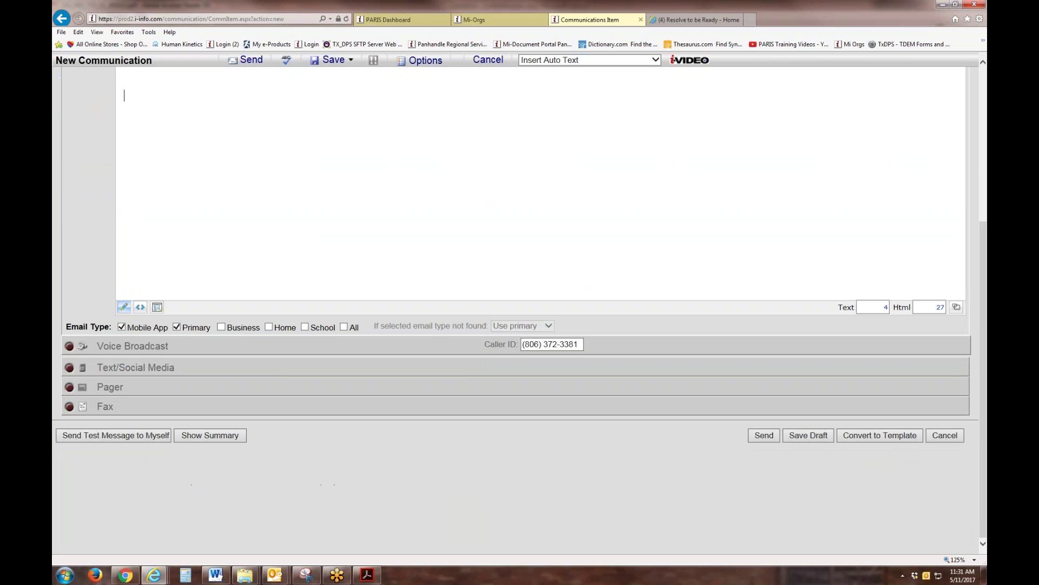
left_click(71, 347)
left_click(100, 431)
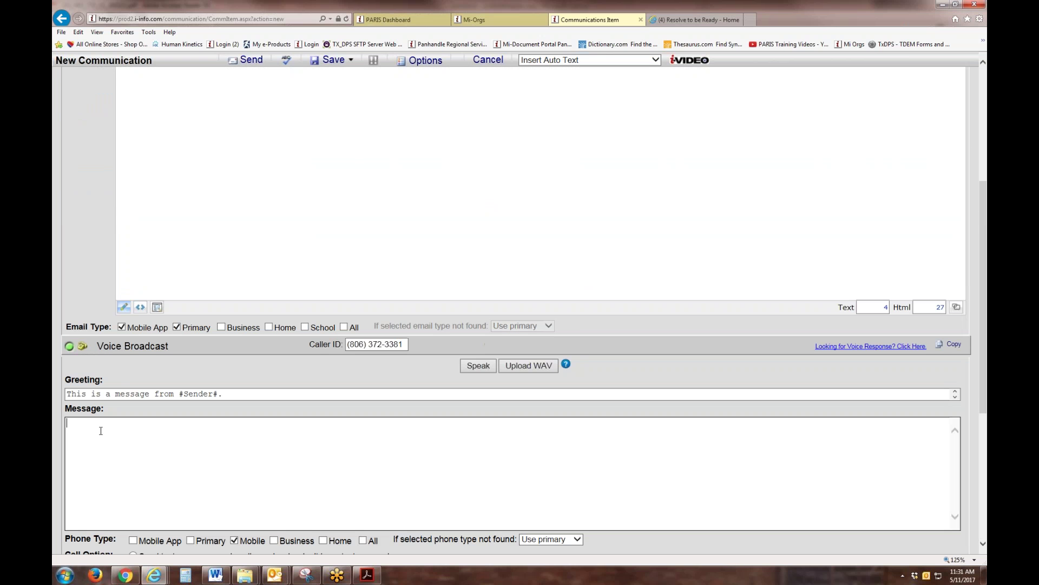
type("yrdy")
key("BackSpace")
key("BackSpace")
key("BackSpace")
key("BackSpace")
type("test")
Step: Enter 'test' as the Text/Social Media message, tick Facebook and Twitter, then cancel the form
scroll(98, 417, "down", 4)
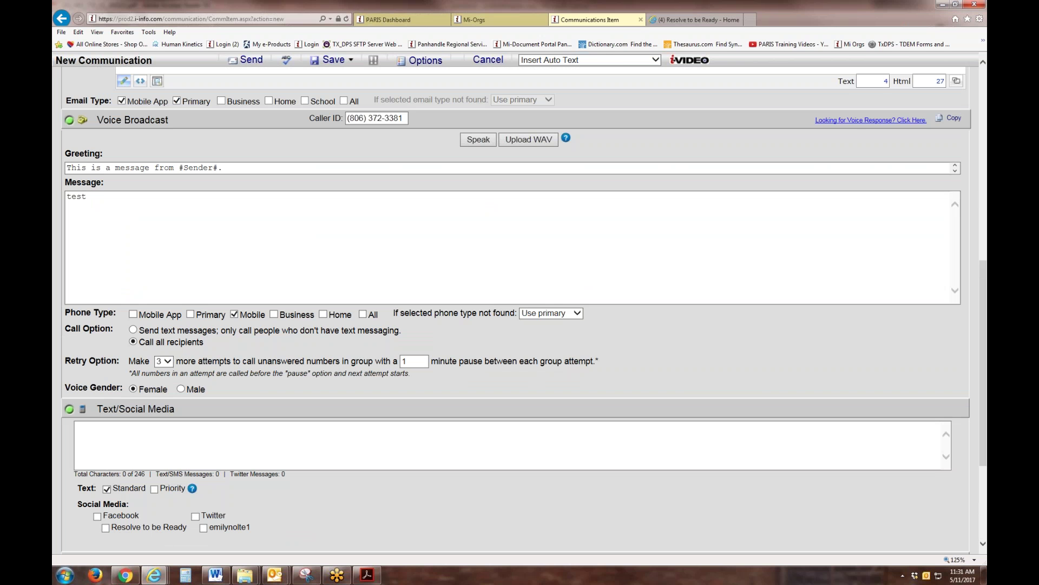
left_click(97, 428)
type("test")
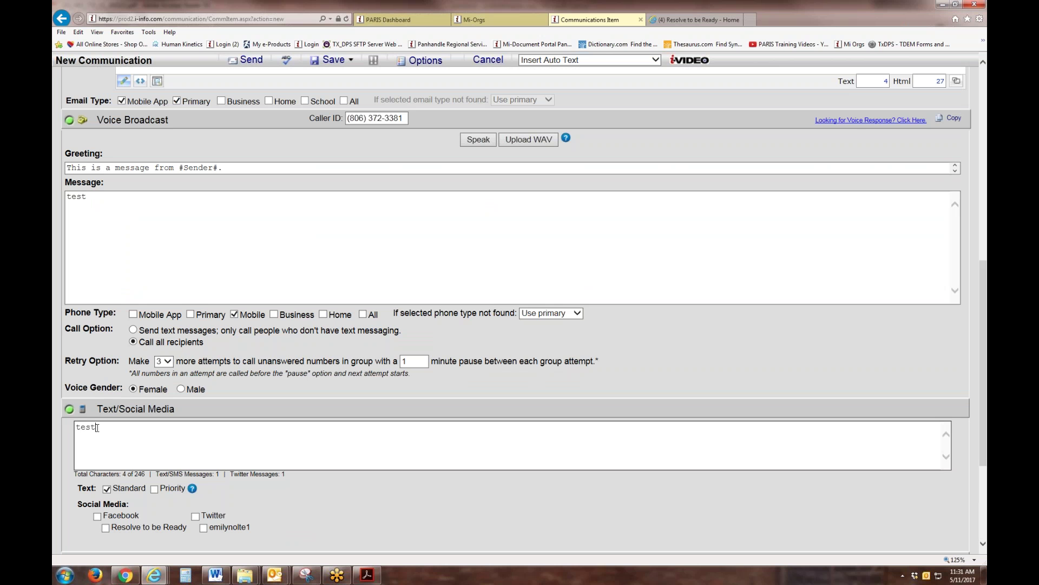
scroll(244, 520, "down", 3)
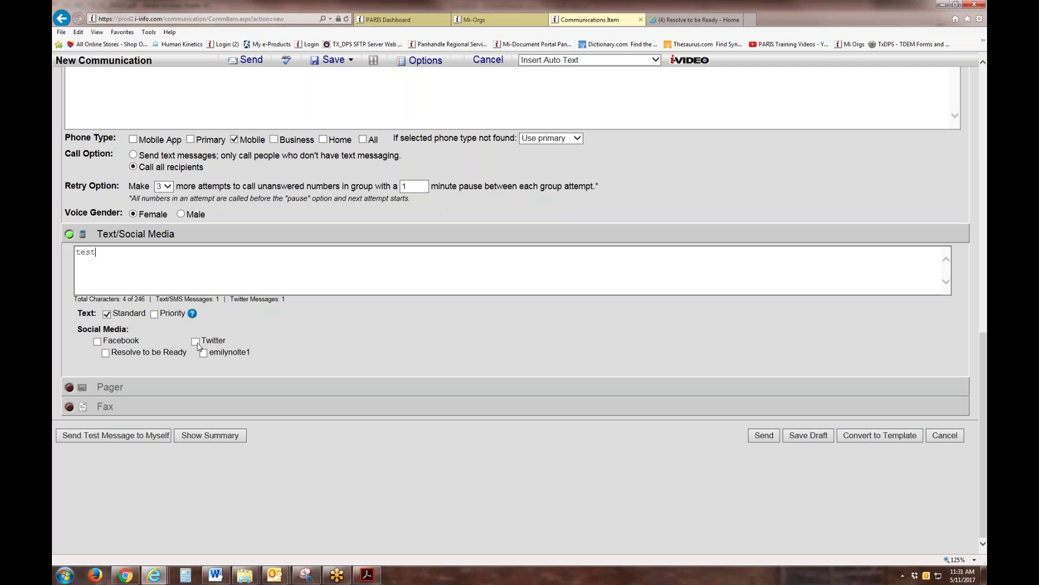
left_click(98, 343)
left_click(208, 343)
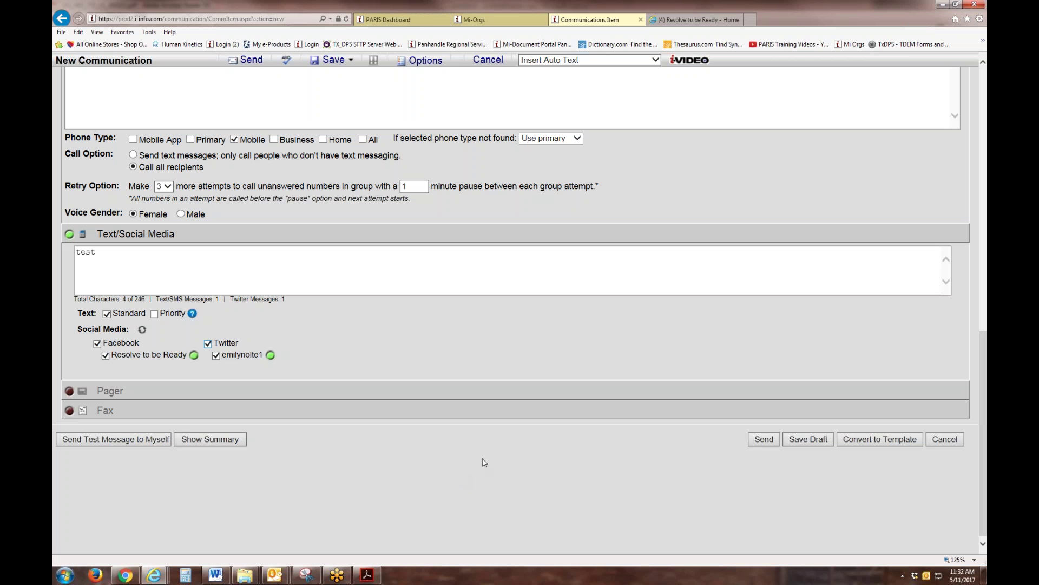
left_click(949, 440)
Step: Discard the unsaved draft and start a new Text/Social Media message with subject 'Test'
left_click(525, 336)
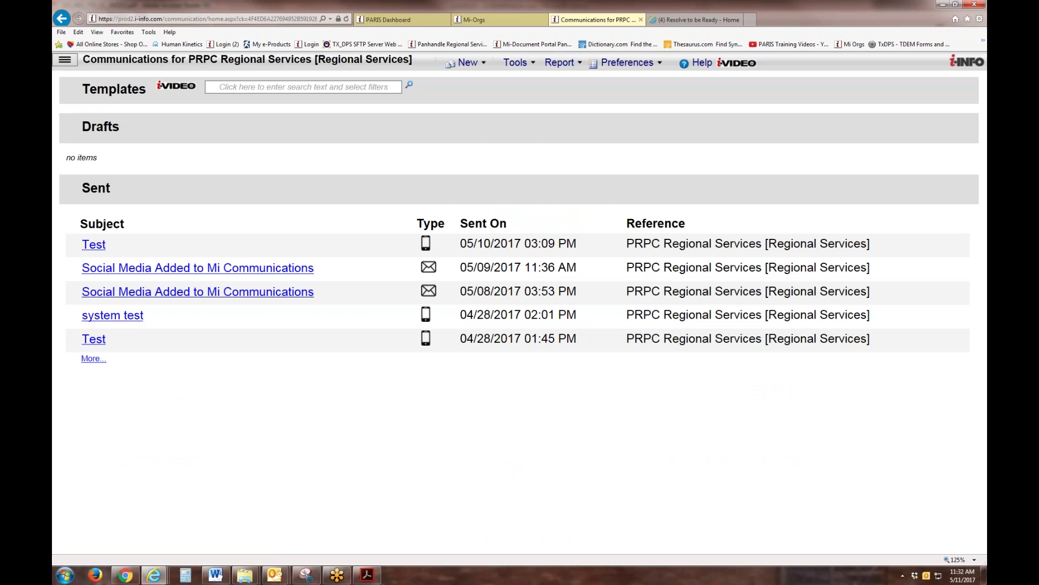
left_click(484, 63)
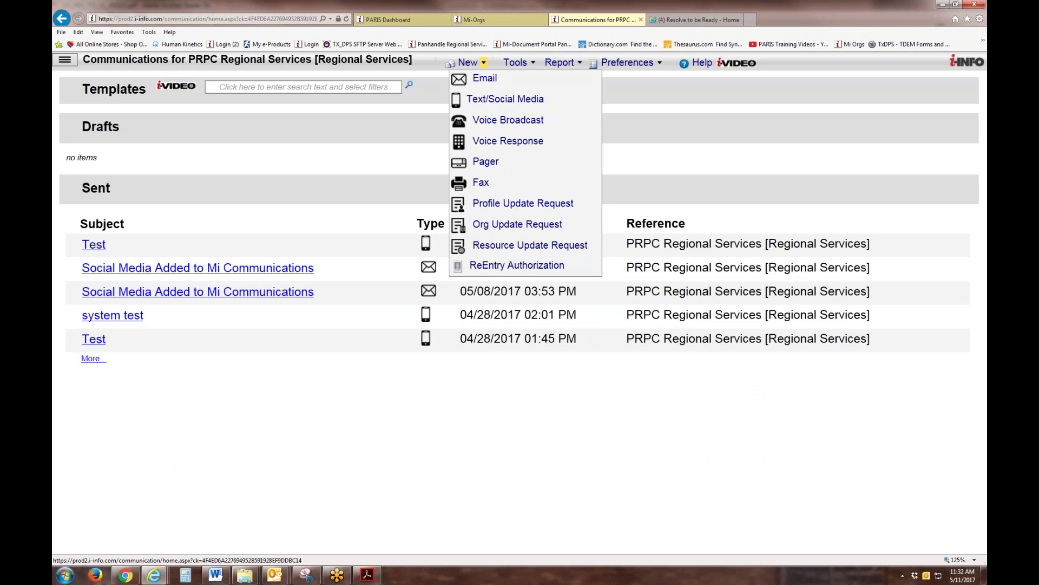
left_click(492, 103)
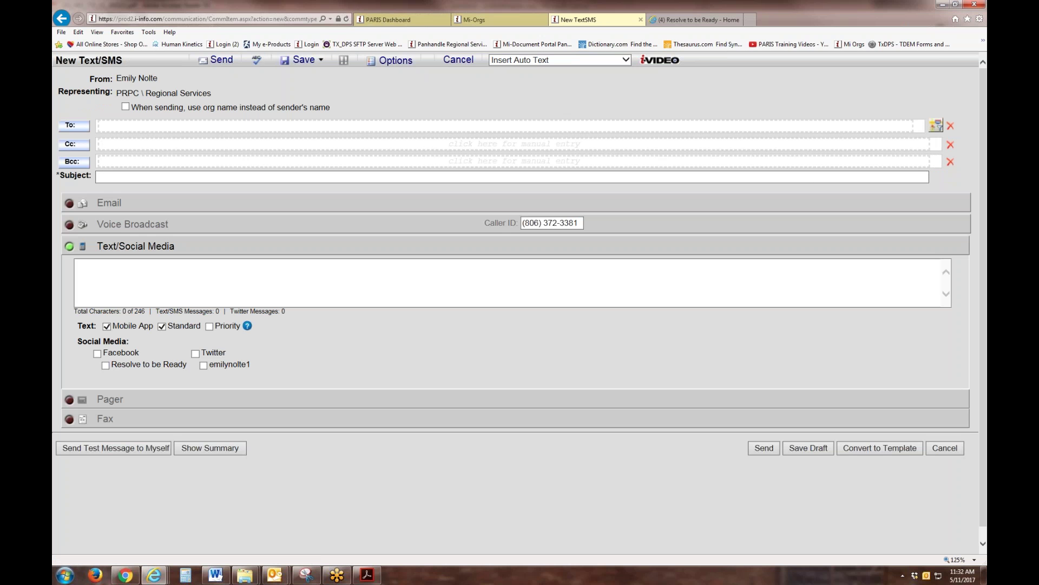
left_click(114, 178)
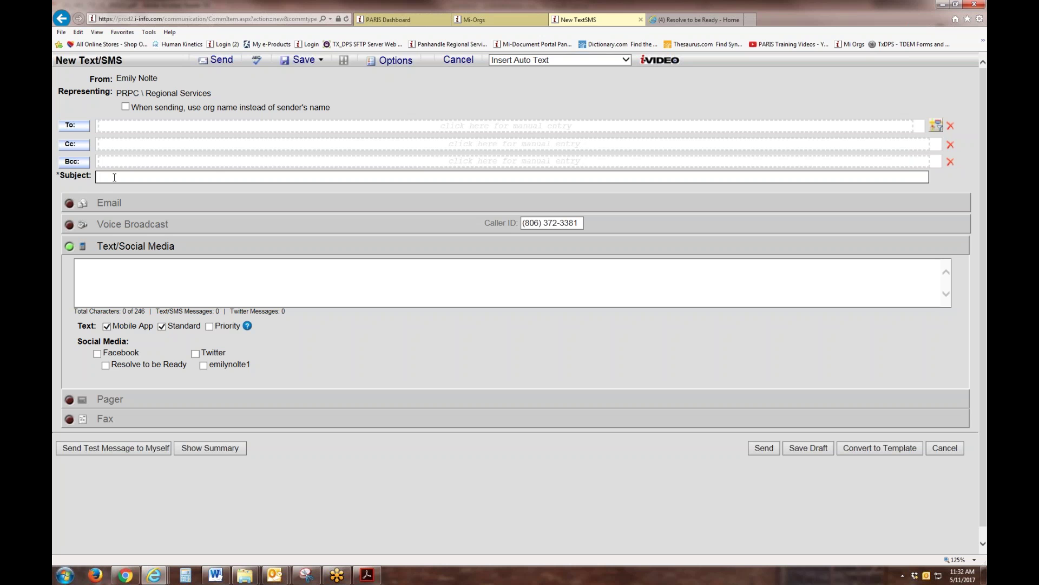
type("Test")
left_click(105, 265)
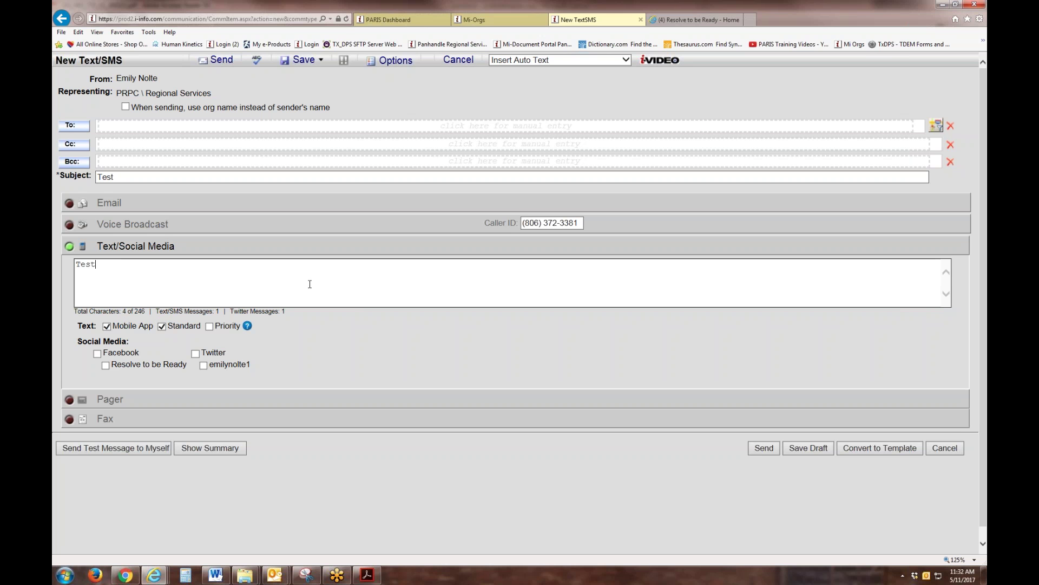
Step: Send the 'Test' message to Facebook and Twitter, confirming in the cost summary
left_click(97, 355)
left_click(208, 356)
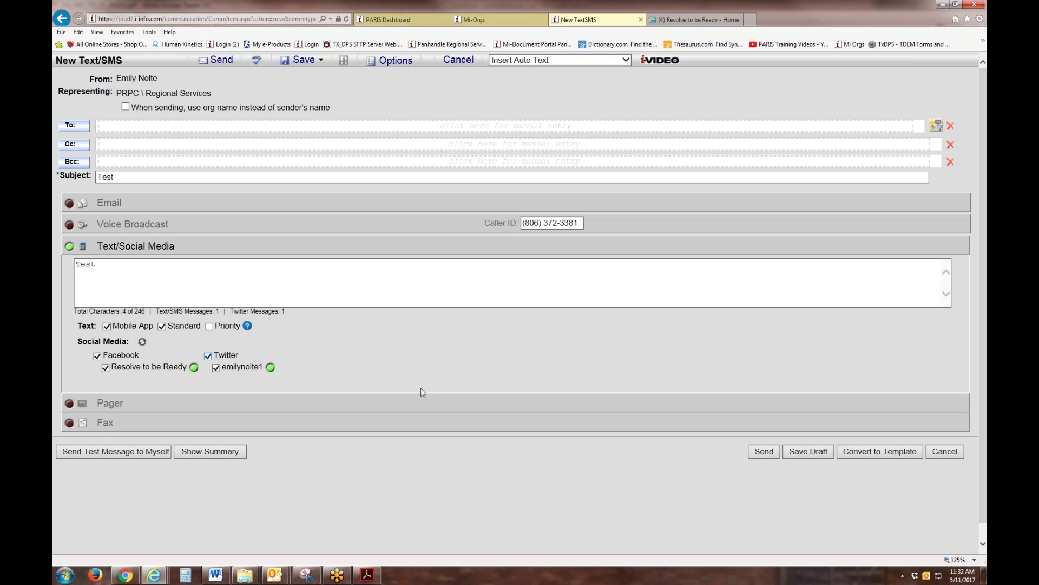
left_click(765, 452)
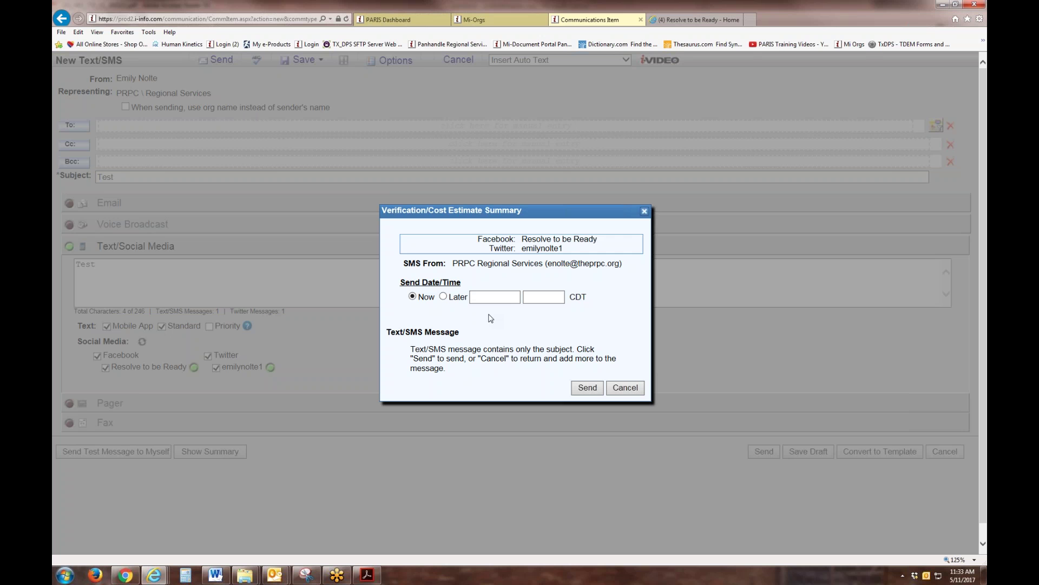
left_click(587, 388)
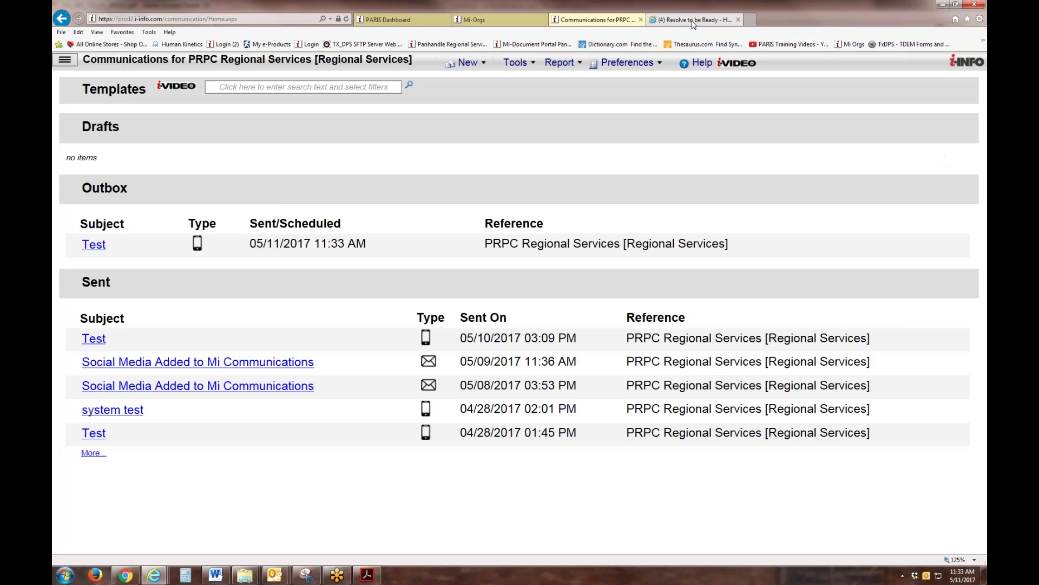
left_click(693, 21)
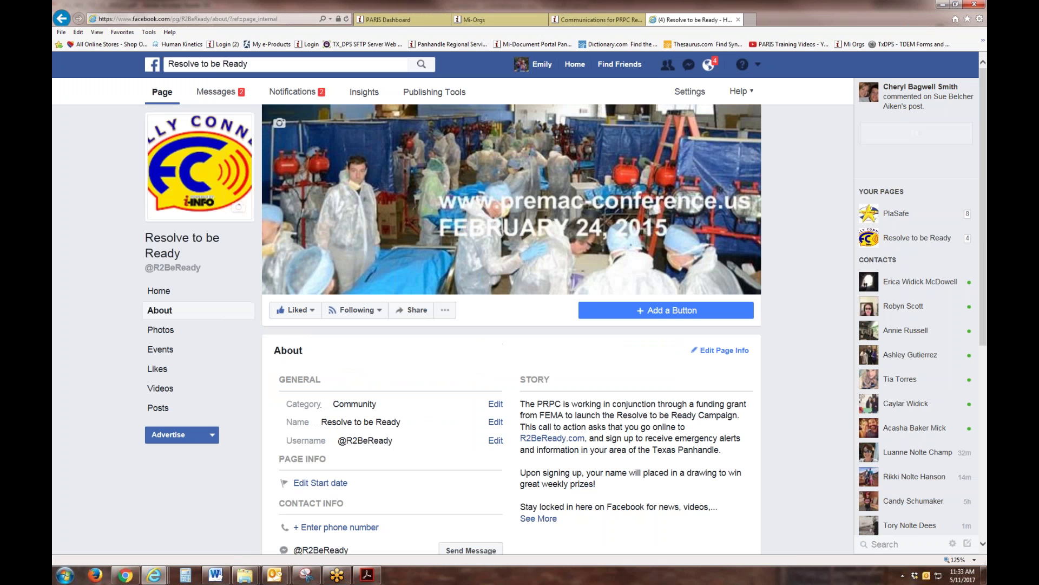
Step: Find the 'Test' post on the Resolve to be Ready Facebook timeline, then open a new browser tab
left_click(155, 290)
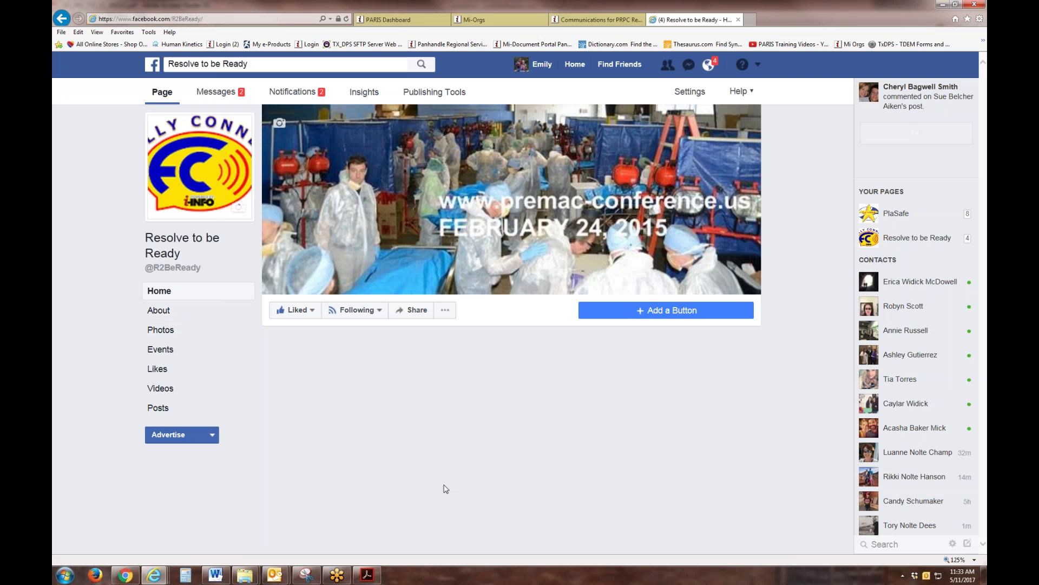
scroll(433, 434, "down", 3)
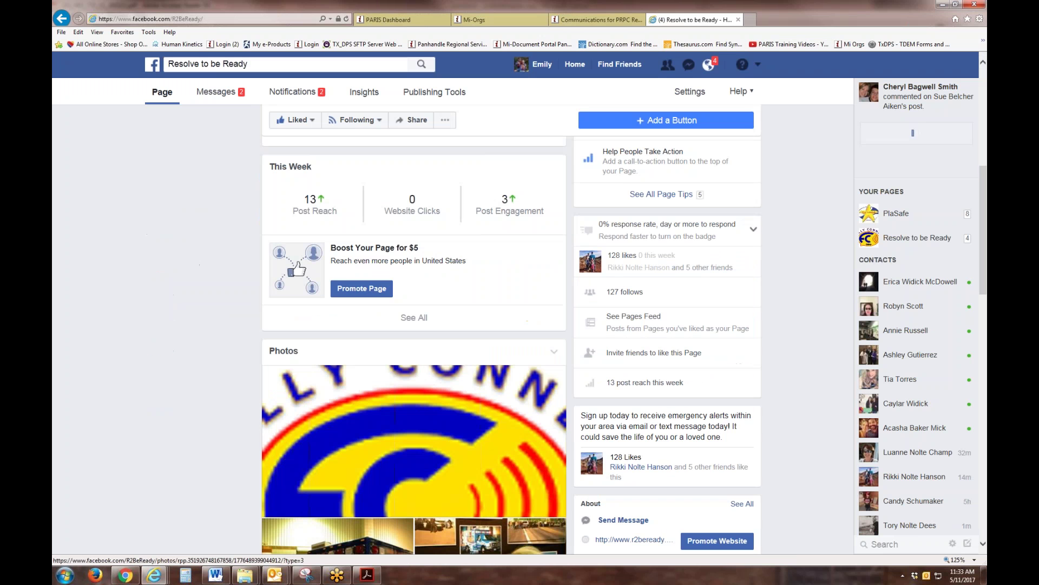
scroll(505, 426, "down", 7)
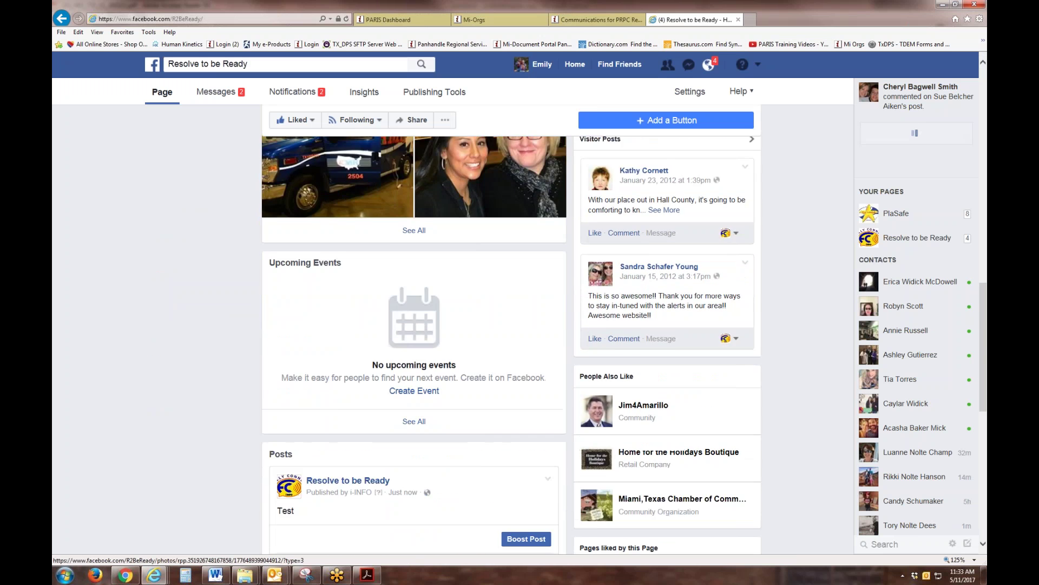
scroll(514, 381, "down", 2)
scroll(414, 346, "up", 1)
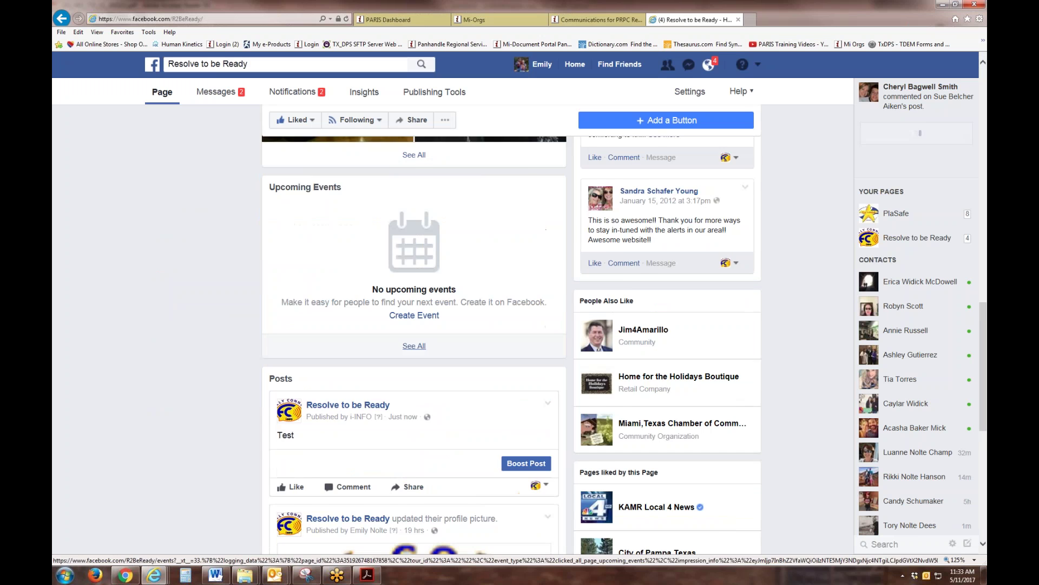
scroll(429, 395, "down", 1)
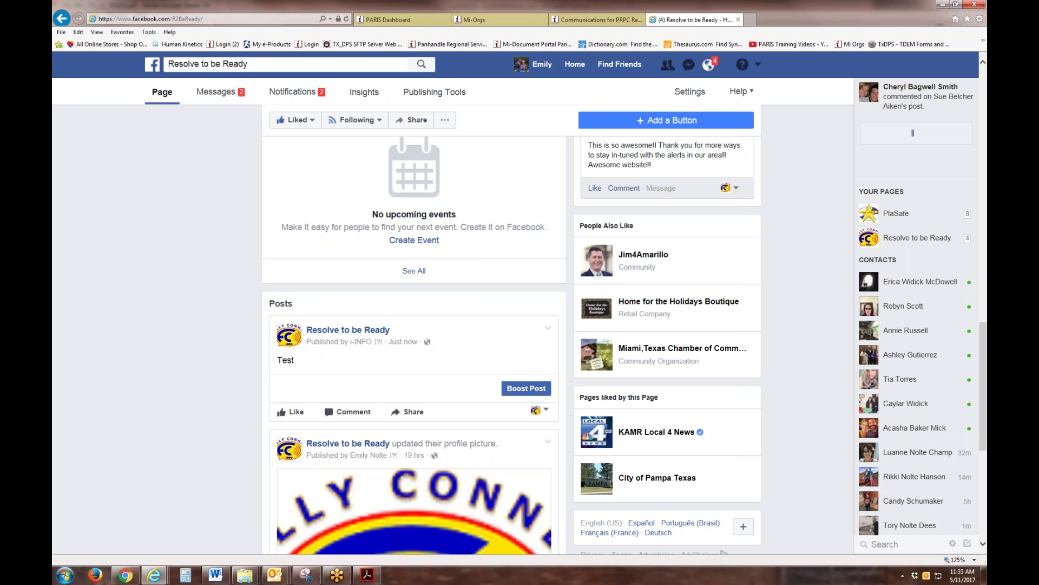
left_click(752, 19)
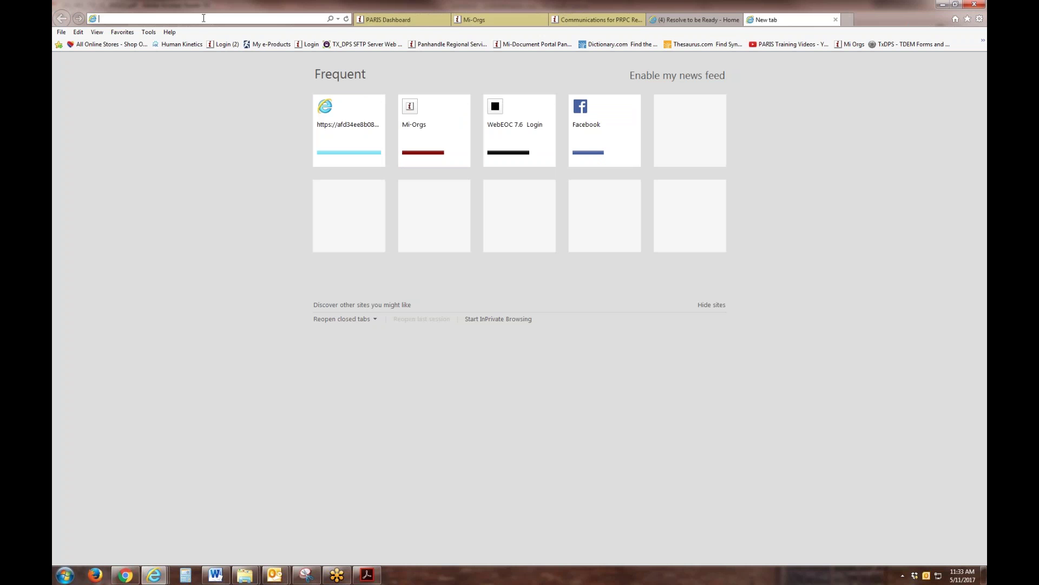
Step: Load Twitter, verify the 'Test' tweet tops the timeline, and return to the Mi-Orgs list
type("twitter.com/")
key("Return")
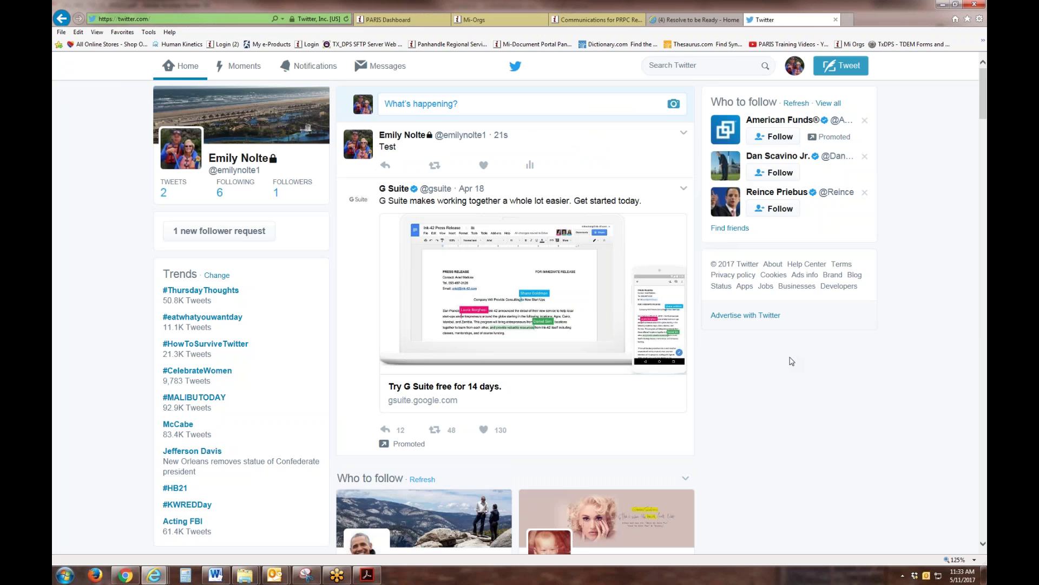
scroll(792, 361, "down", 6)
scroll(791, 359, "up", 6)
left_click(477, 20)
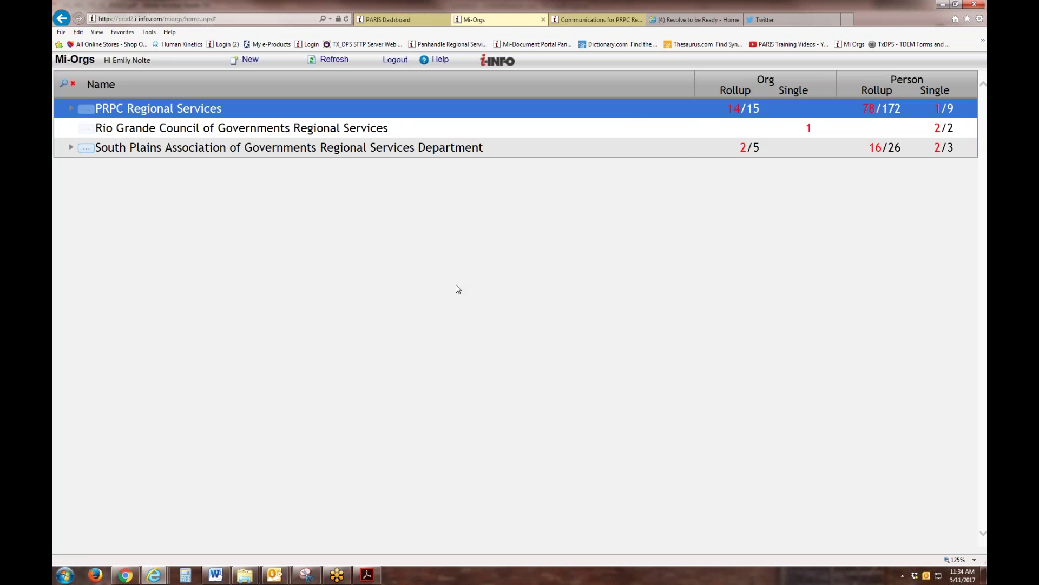